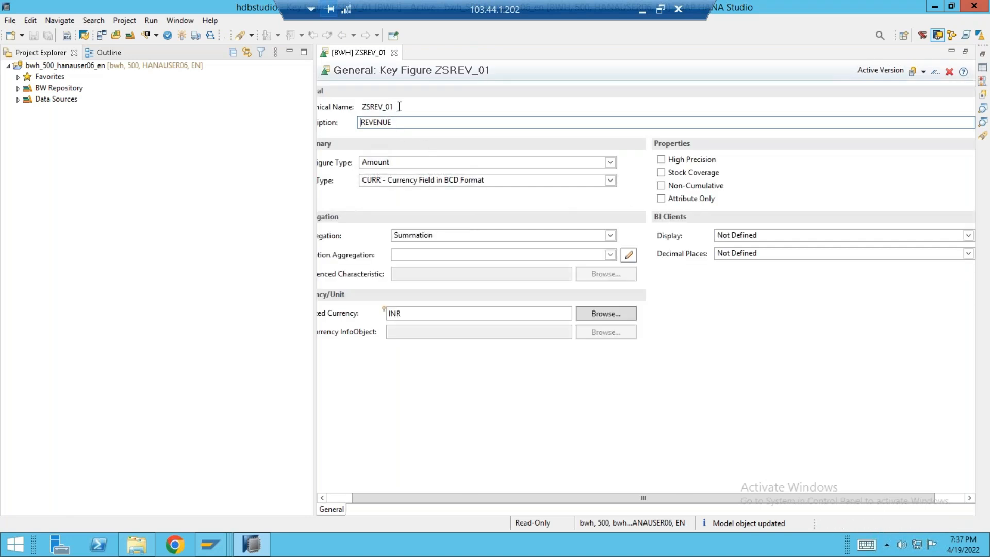
Expand the BW Repository and its info area ZGURURATA_B15_IA (info area for Gurutara Batch15)
left_click(18, 88)
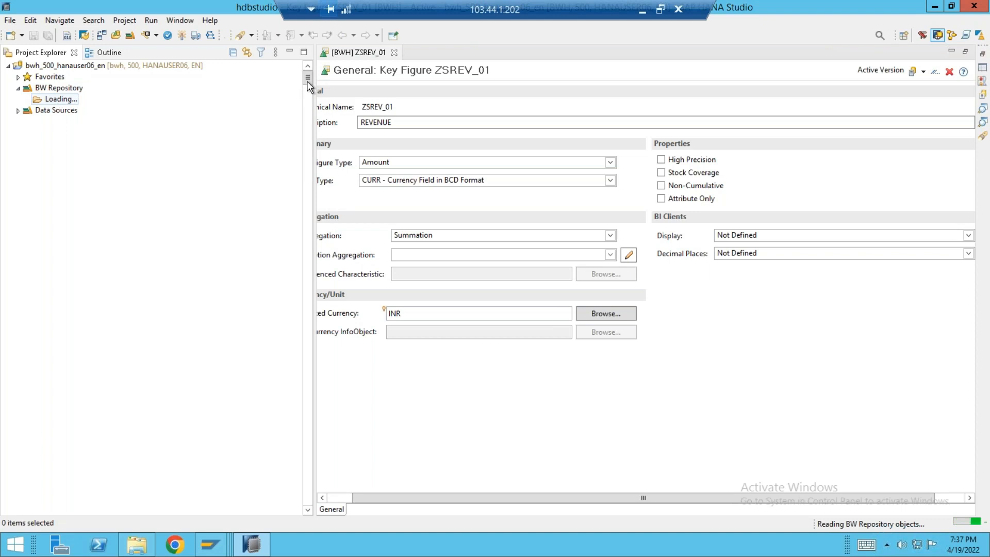
left_click_drag(300, 323, 307, 511)
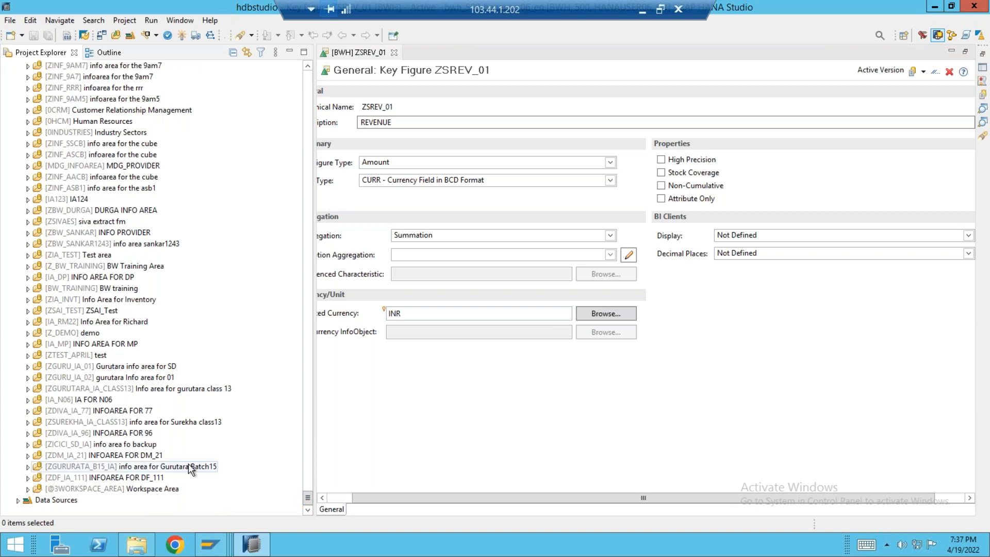
left_click(34, 467)
left_click(28, 468)
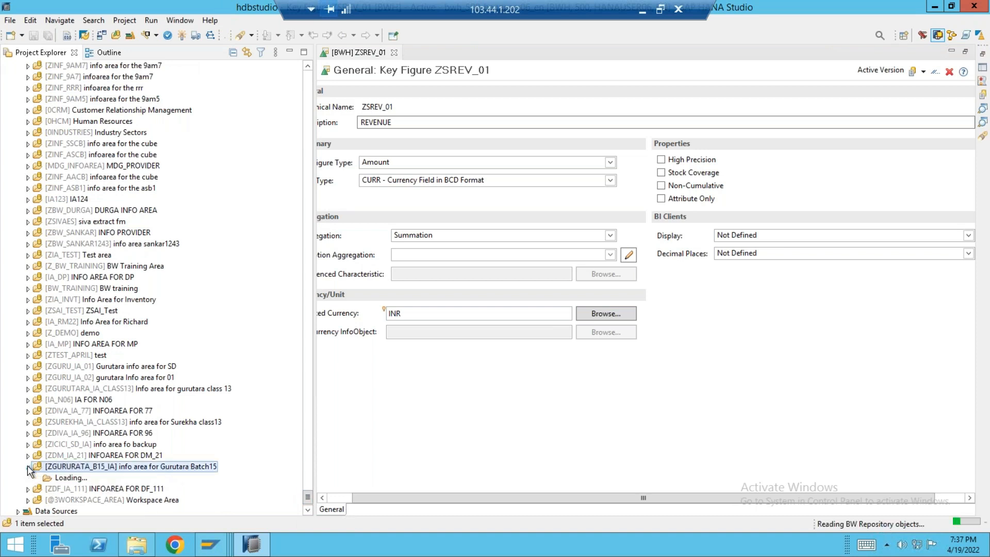
Open the Quantity key figure from the info area's Key Figure folder and view its available data types
left_click(37, 489)
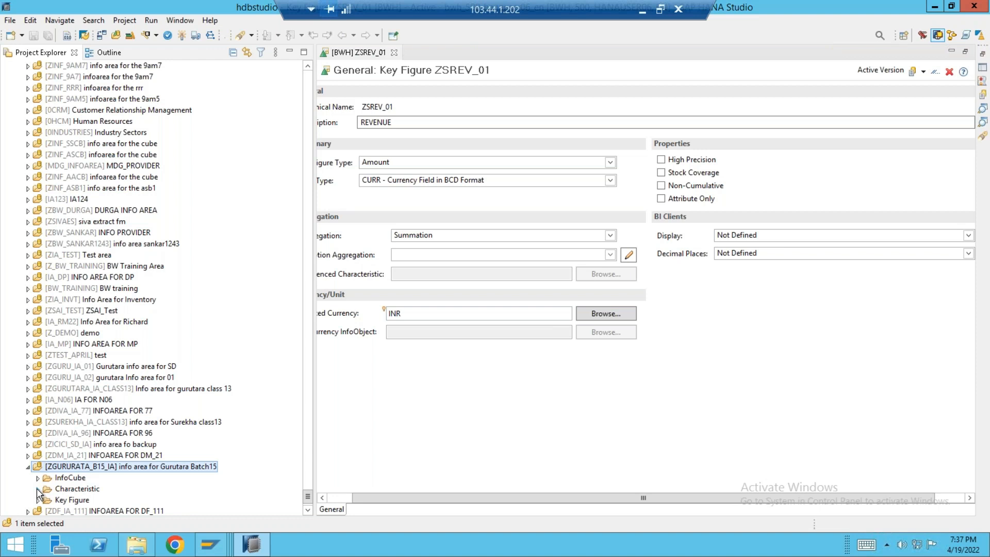
left_click(38, 489)
left_click(37, 500)
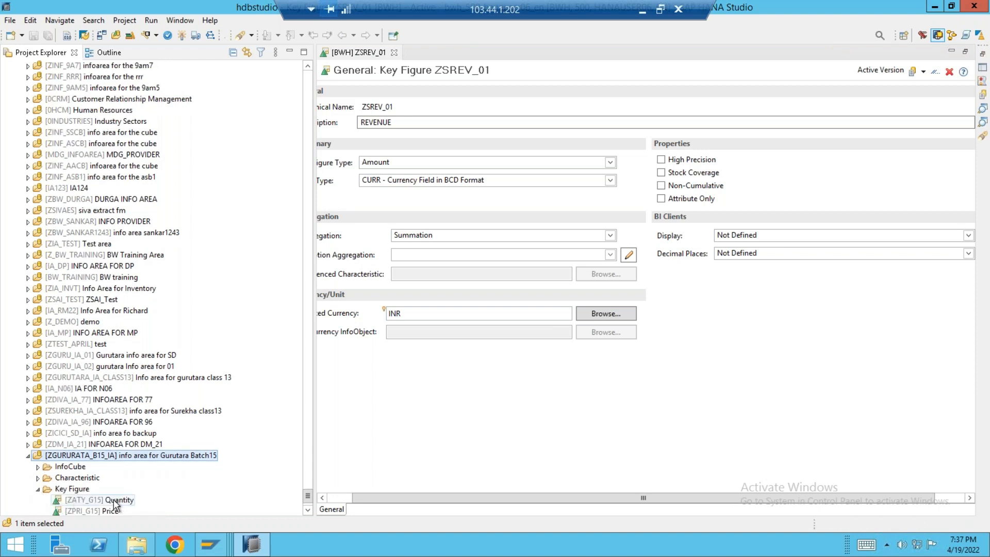
scroll(308, 509, "down", 3)
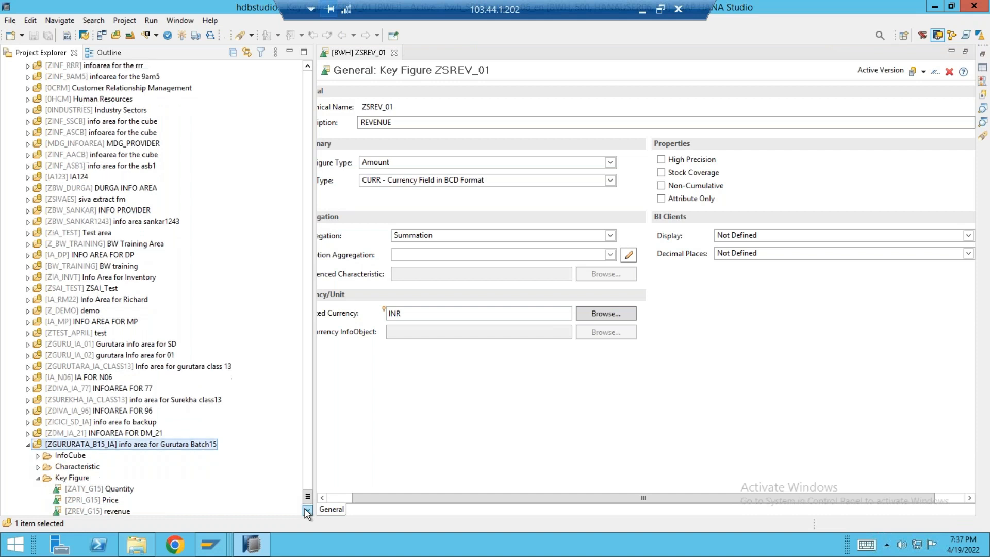
double_click(118, 468)
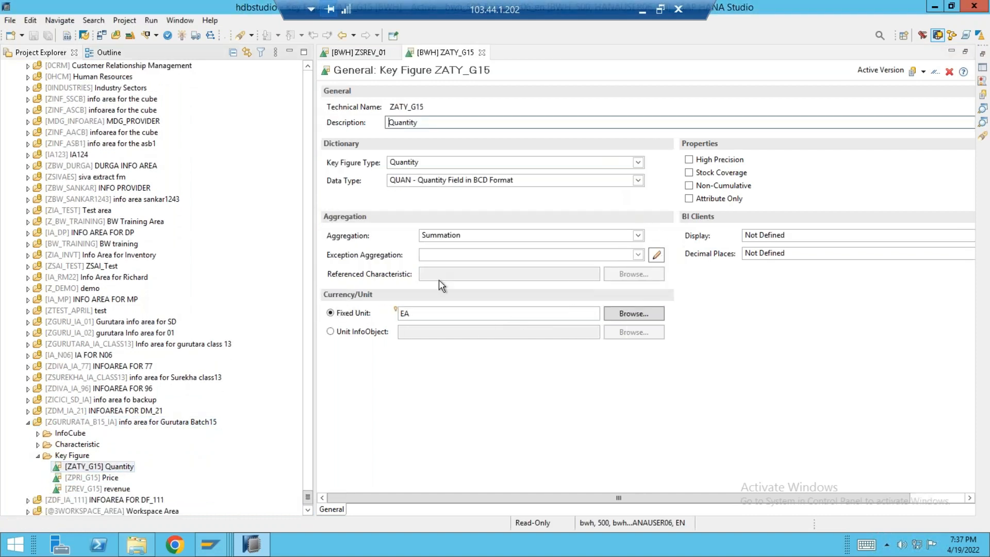
left_click(551, 182)
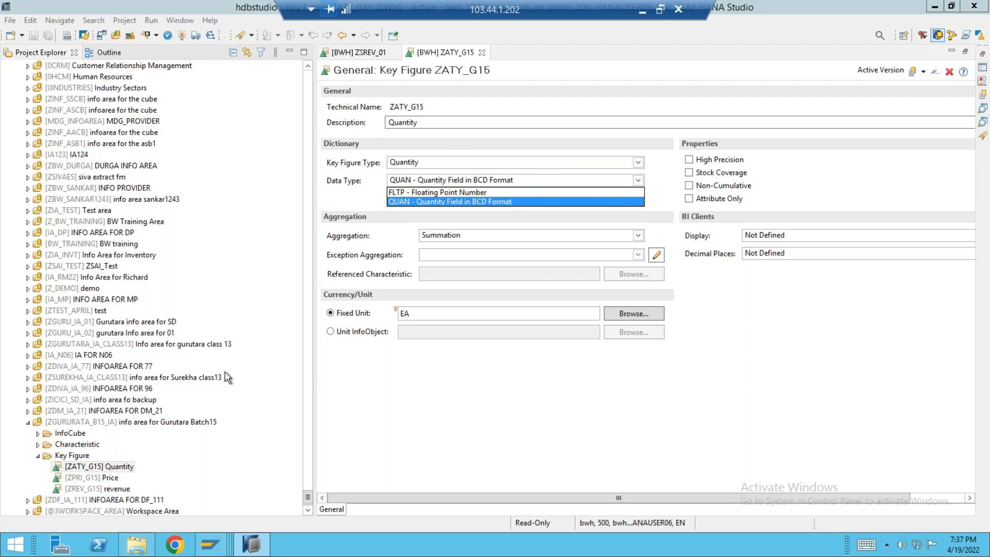
left_click(62, 458)
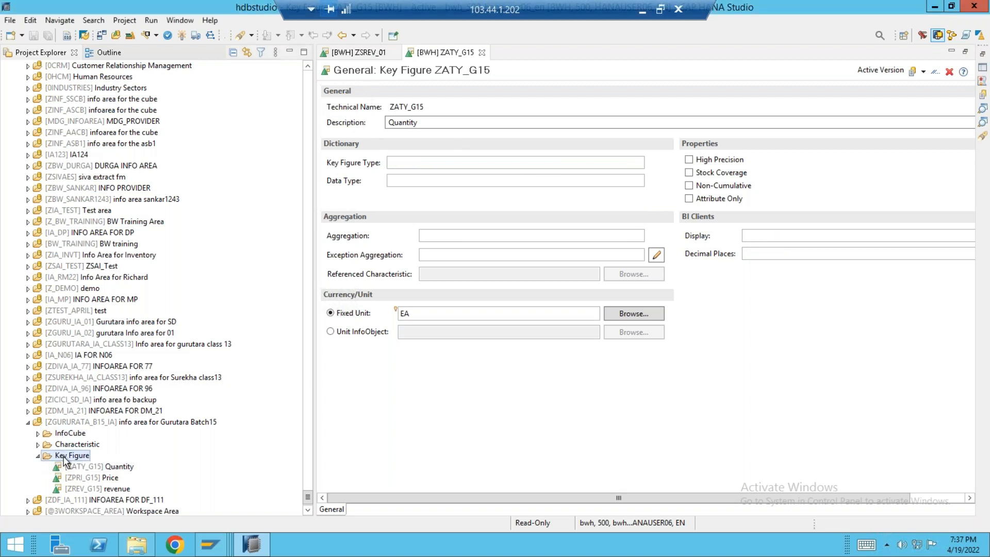
right_click(63, 459)
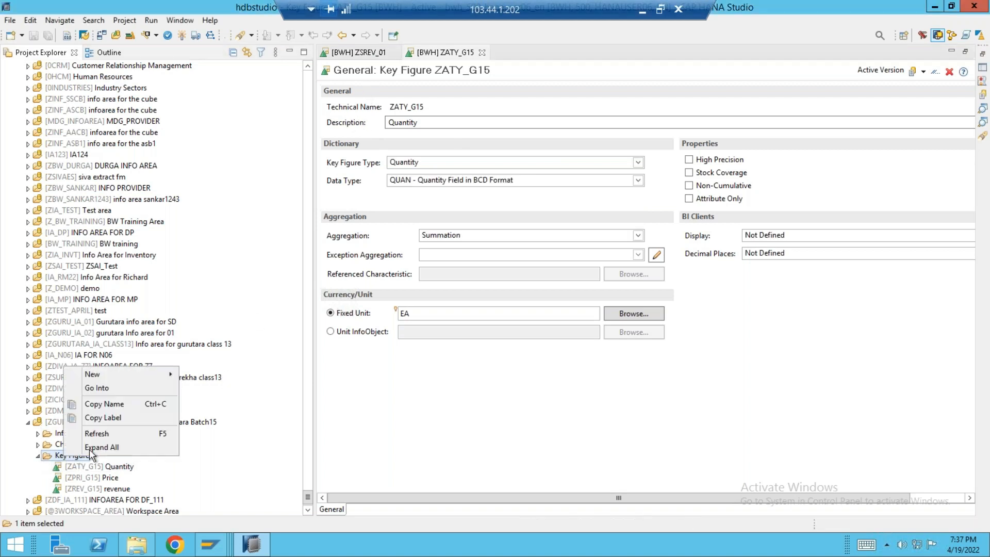
mouse_move(168, 378)
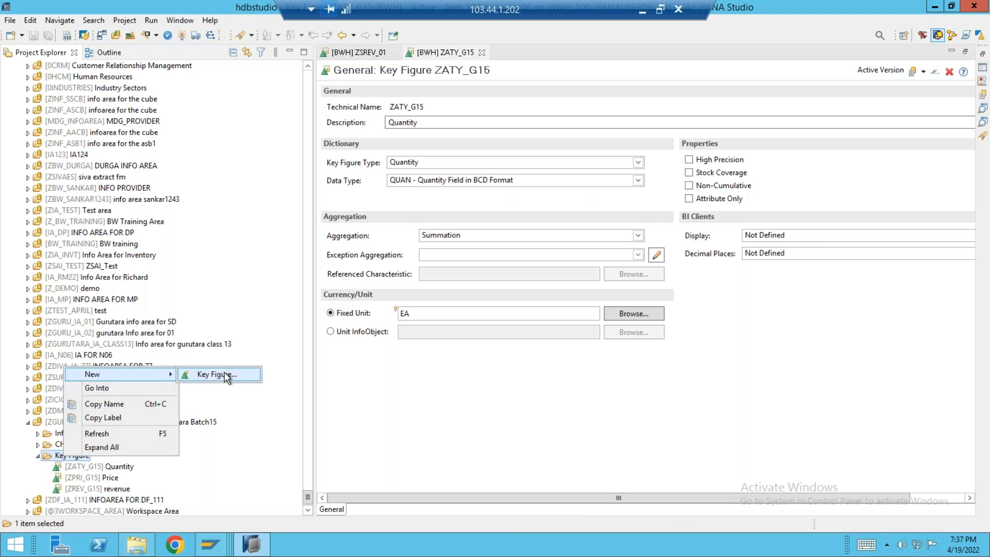
left_click(228, 375)
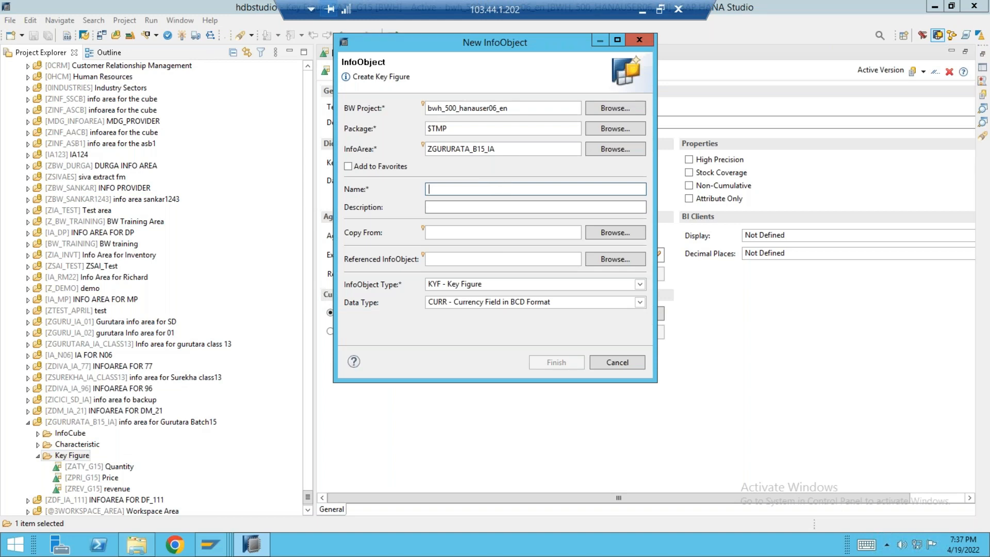
left_click(640, 40)
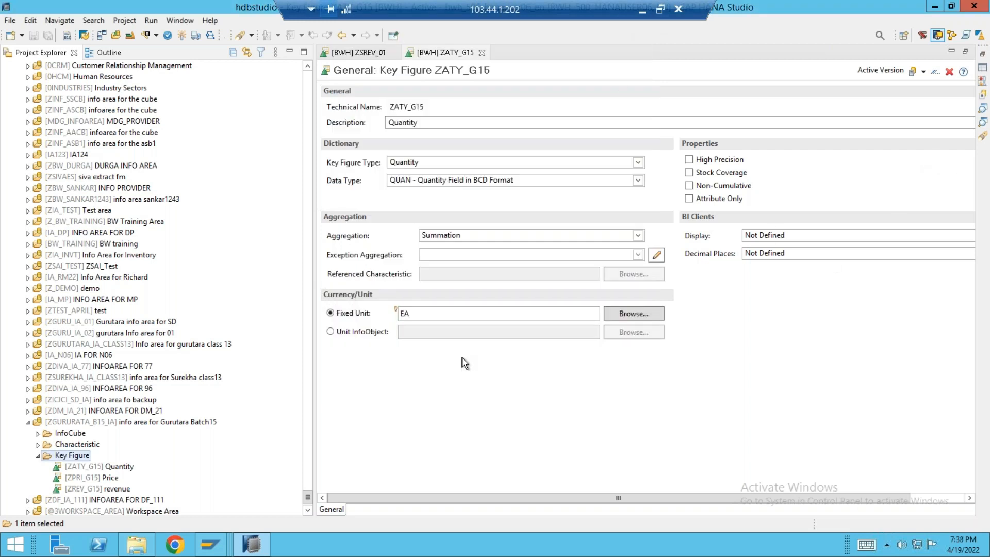
Search the fixed units of the Quantity key figure for KG, and clear the search term
left_click(526, 314)
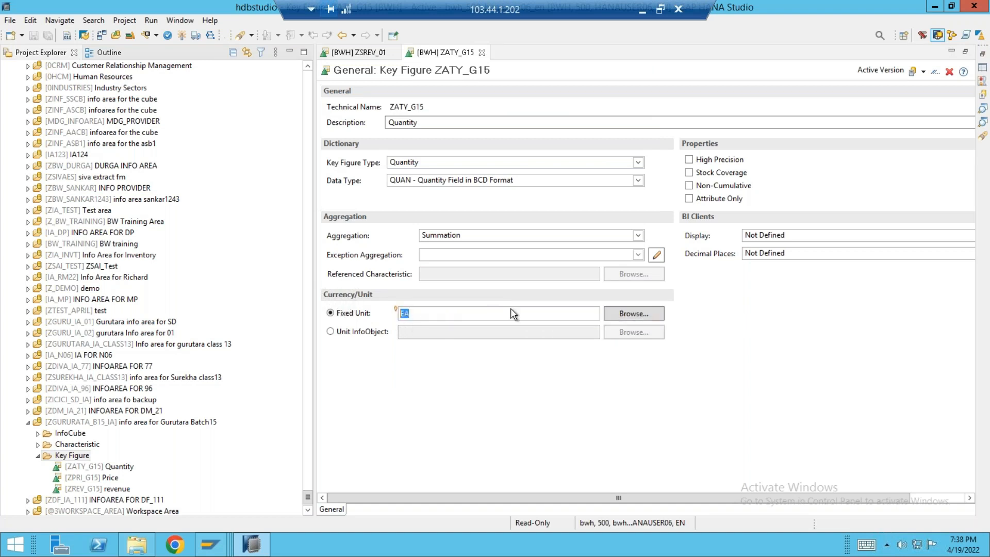
left_click(630, 314)
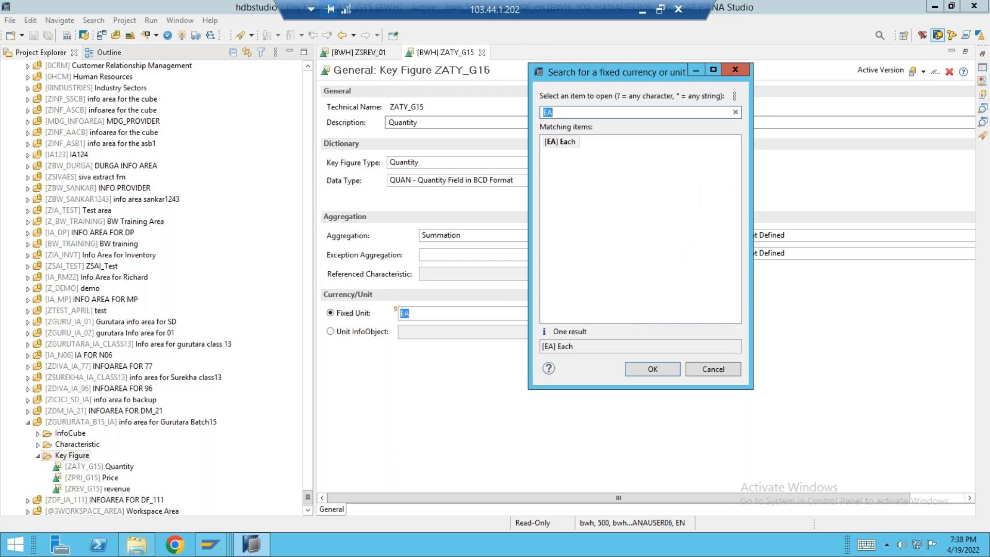
type("K")
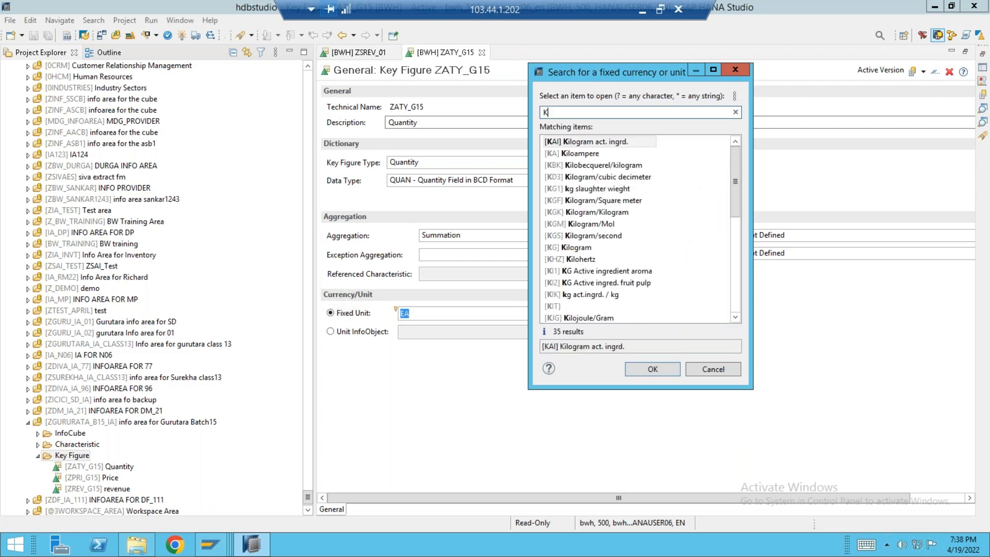
type("G")
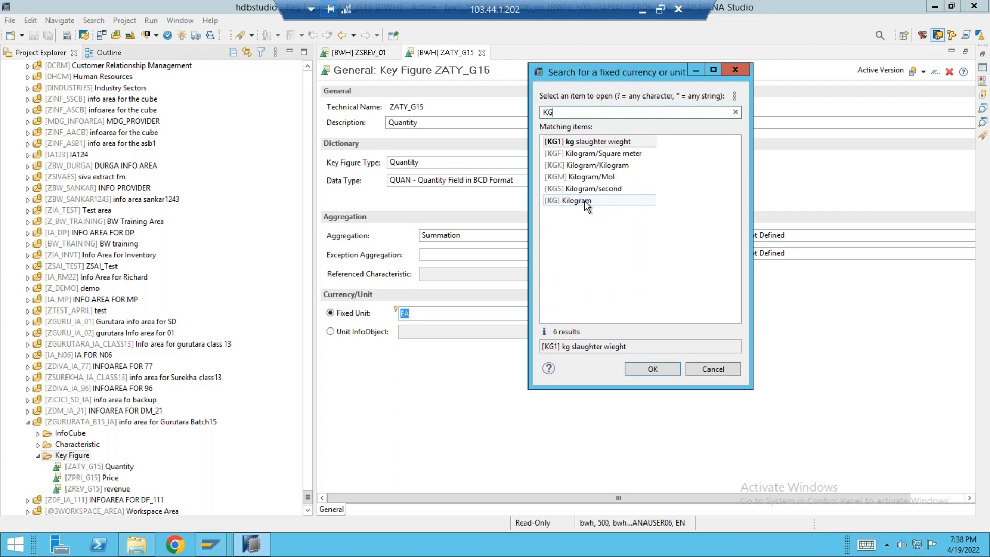
key("BackSpace")
key("BackSpace")
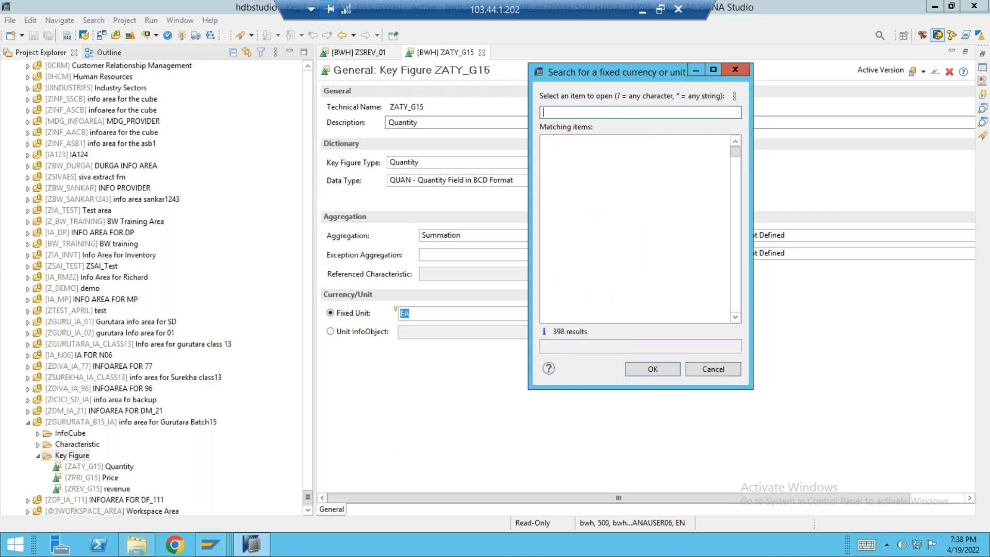
Search the fixed units for liter entries, trying the terms "lit" and "l"
type("l")
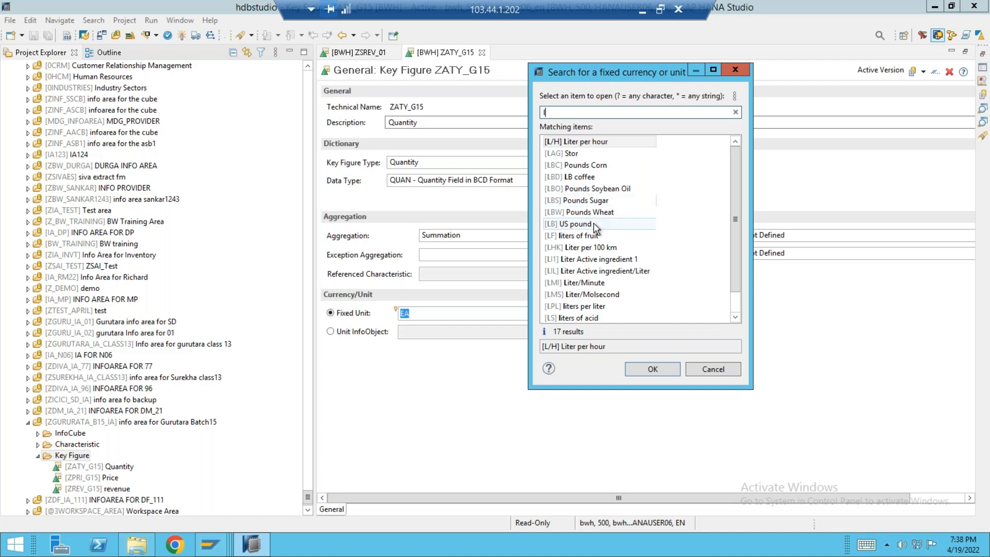
type("it")
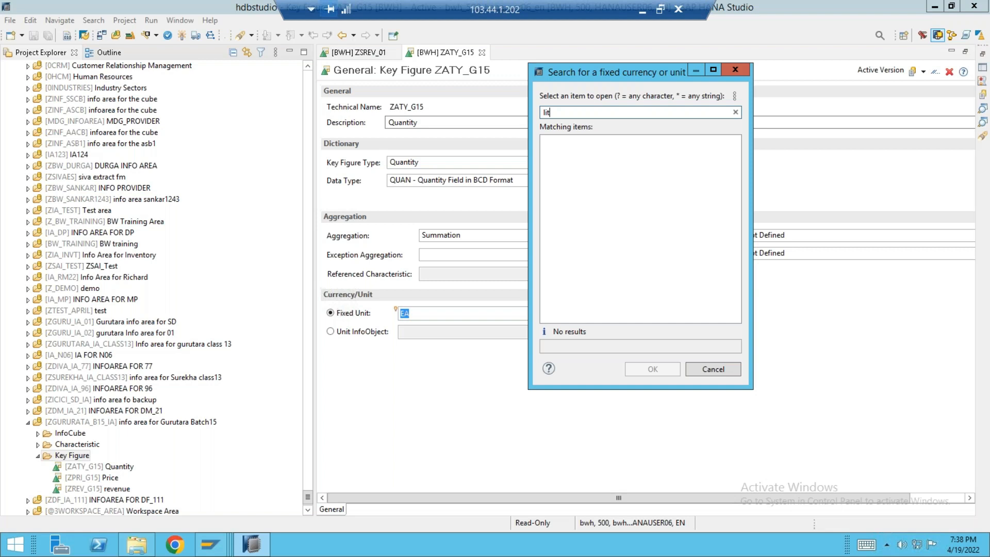
key("BackSpace")
key("BackSpace")
key("BackSpace")
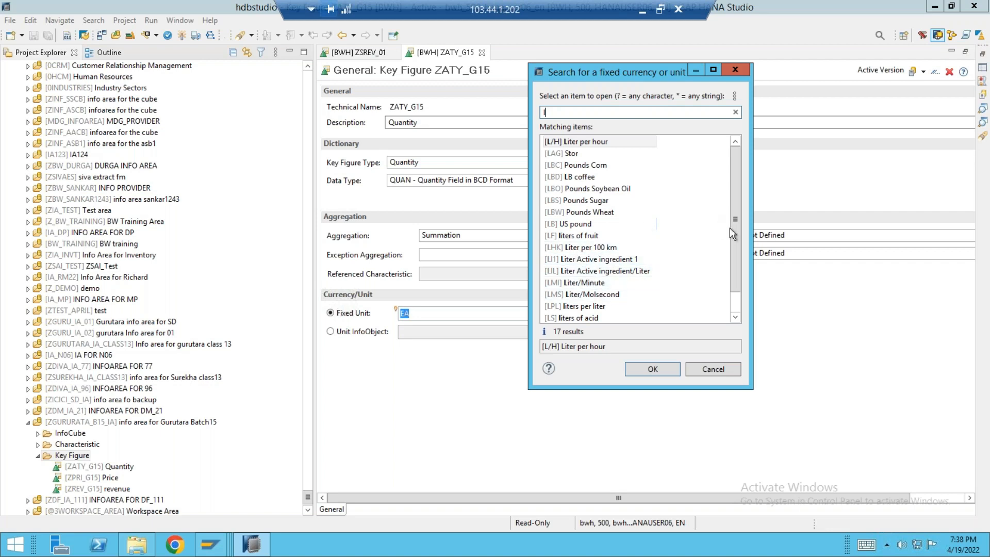
scroll(738, 295, "down", 1)
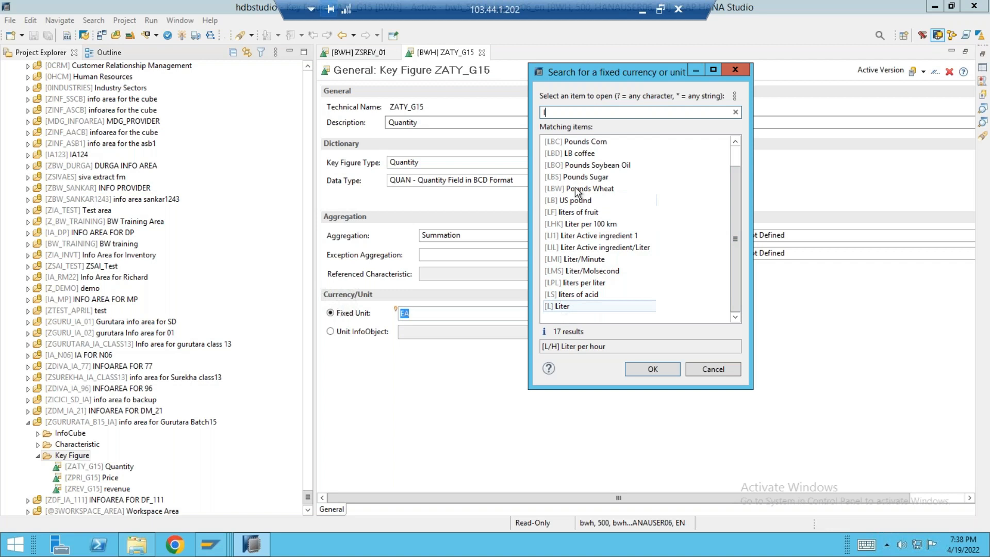
Look up the Meter unit by searching for "m", and close the unit search without applying a selection
key("BackSpace")
type("m")
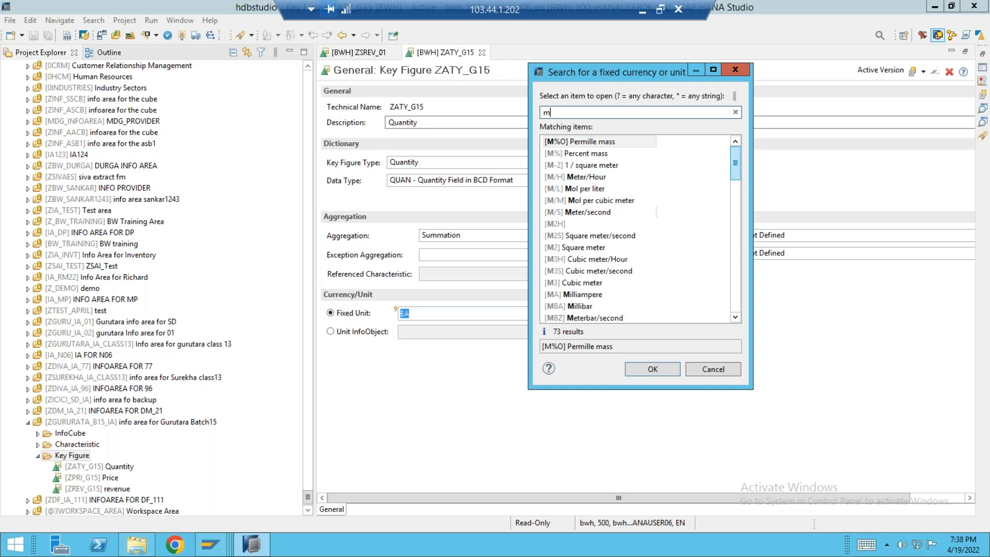
scroll(741, 192, "down", 4)
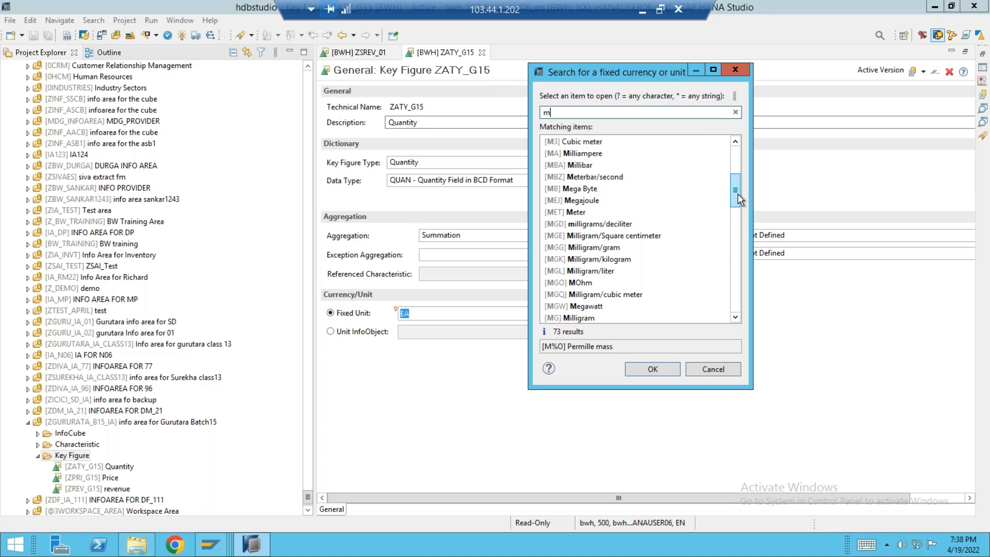
left_click(576, 214)
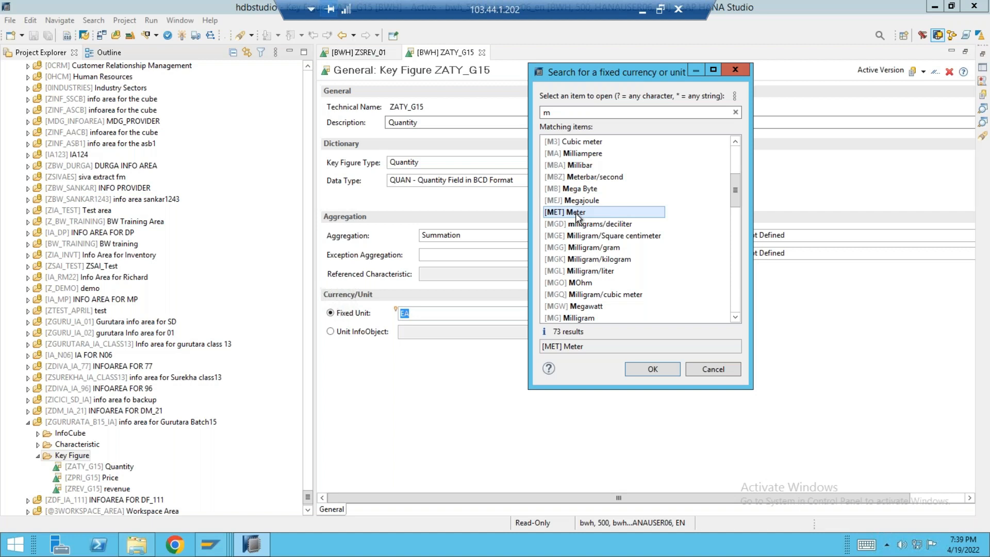
left_click(735, 69)
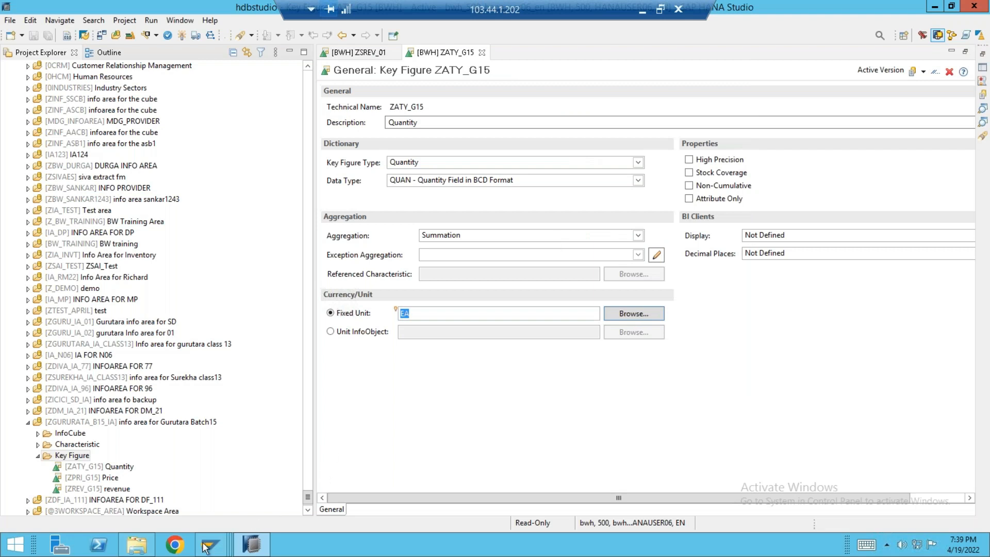
Switch to the SAP GUI process chain window, show the InfoProvider tree, expand Gurutara Batch15's info area and collapse Surekha class13's
mouse_move(205, 548)
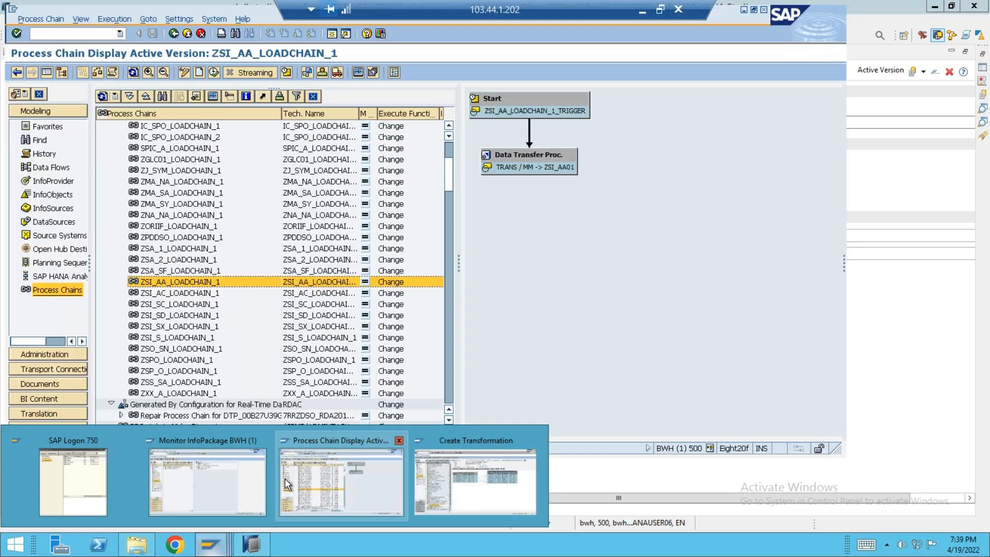
left_click(286, 485)
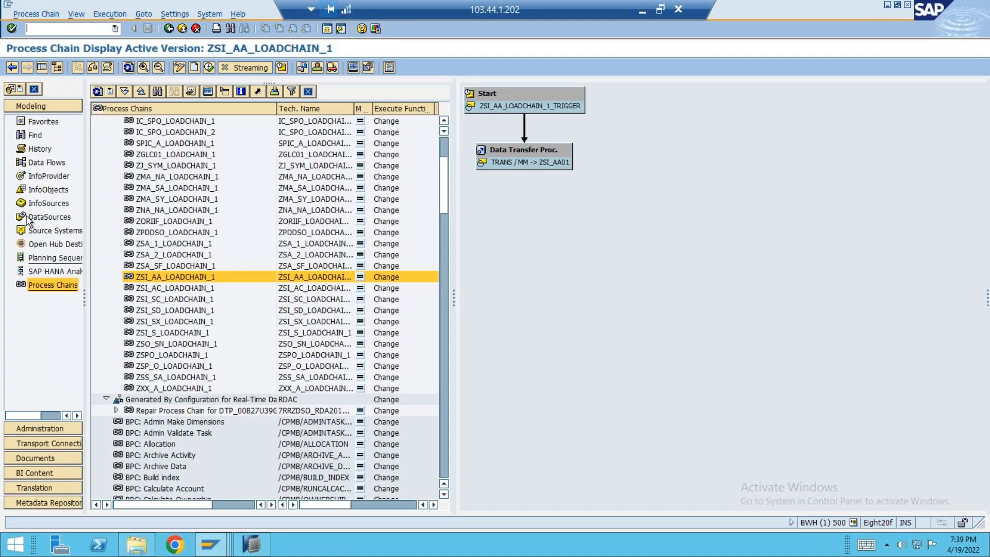
left_click(55, 178)
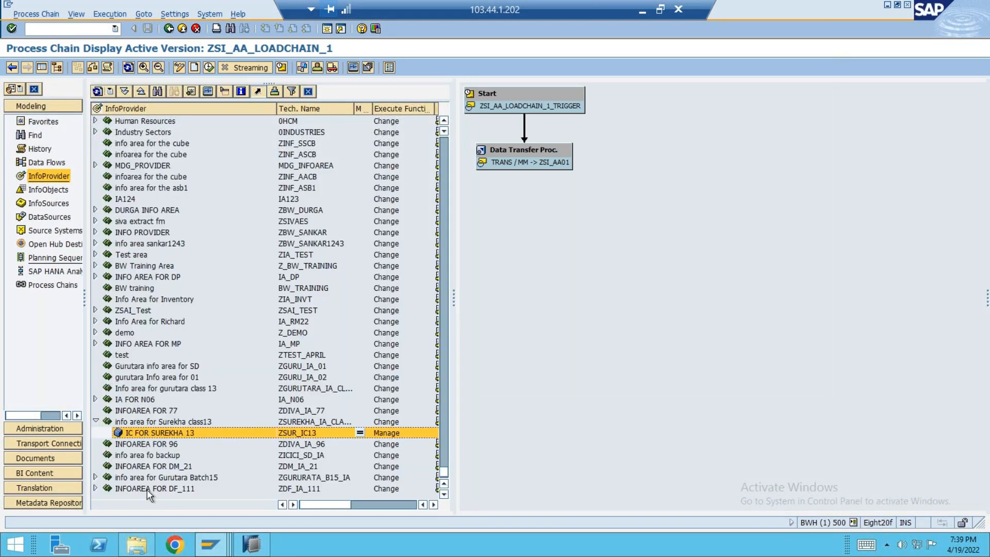
left_click(95, 478)
left_click(97, 423)
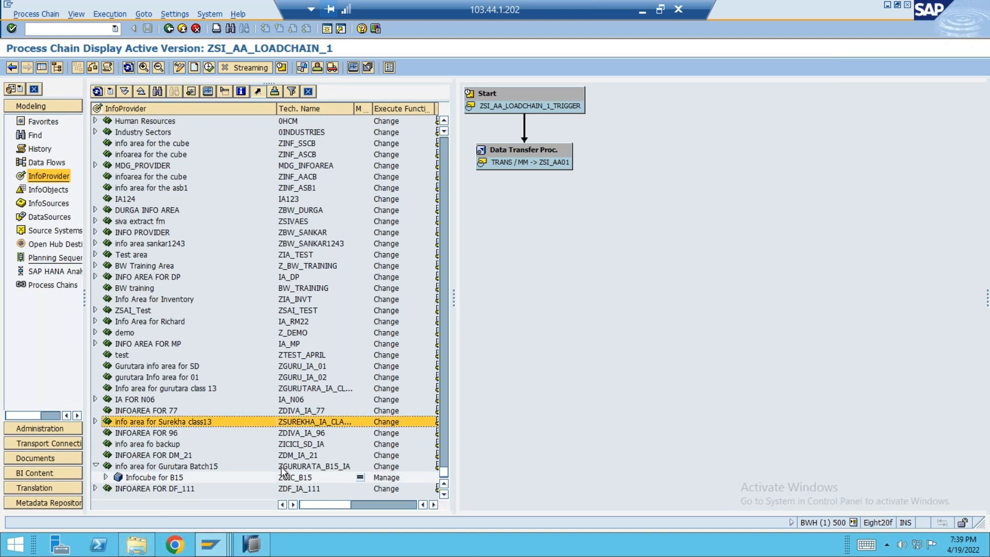
Expand Infocube for B15 and its transformation, and select the source FF DS for TRD B15
left_click(152, 478)
double_click(152, 478)
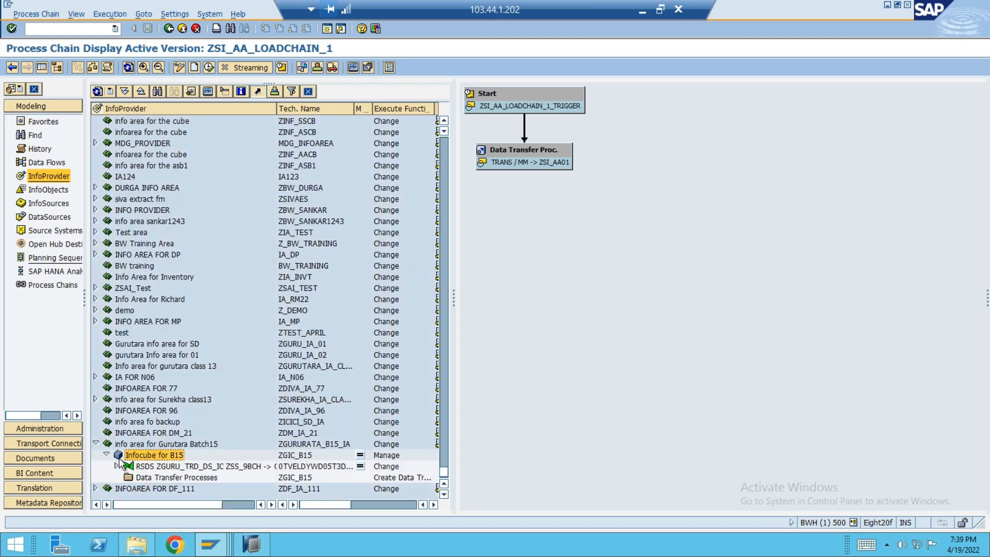
left_click(117, 466)
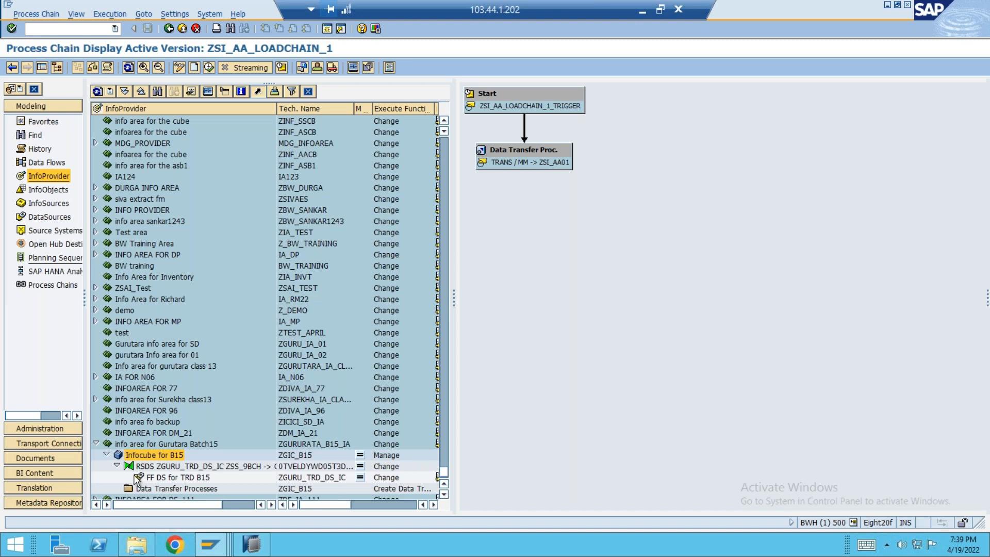
left_click_drag(163, 481, 146, 467)
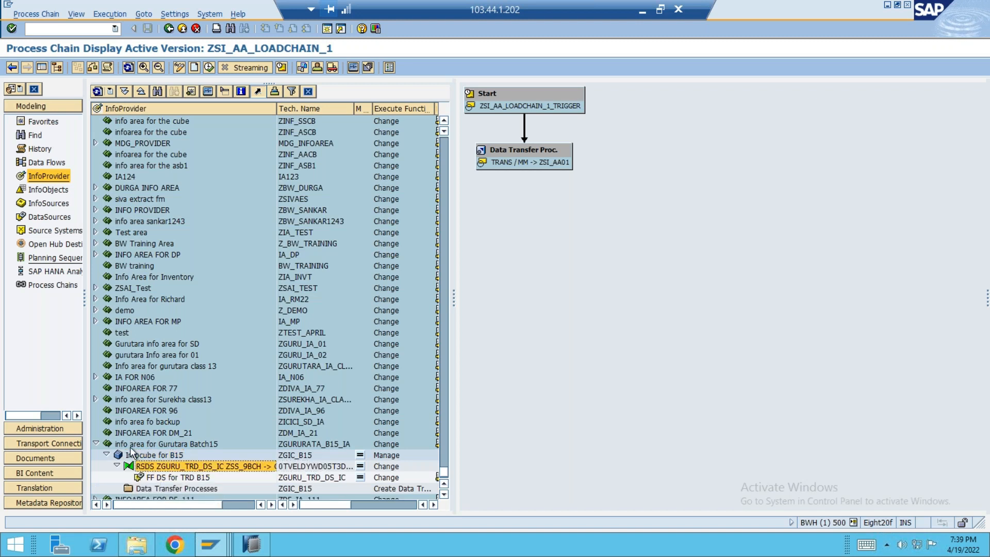
left_click(138, 454)
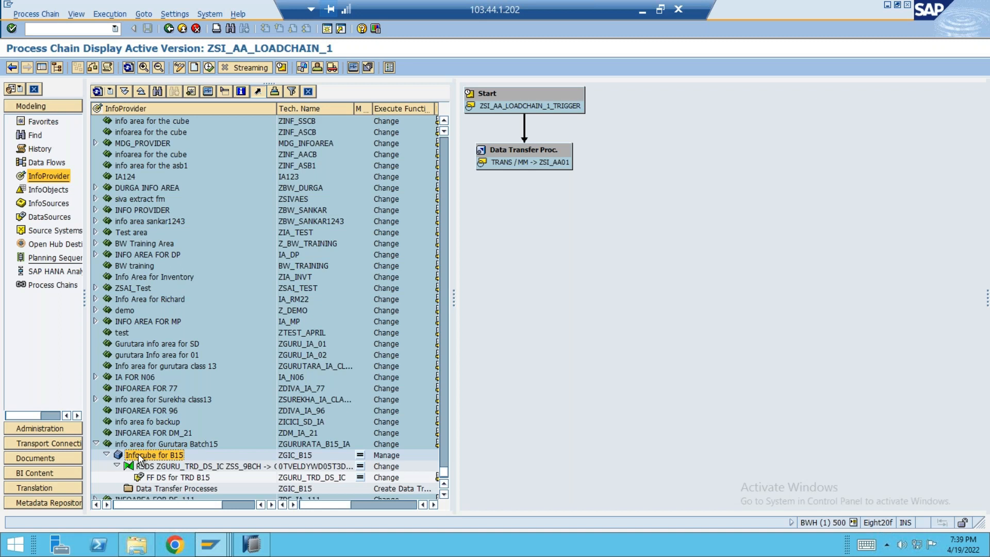
left_click(168, 478)
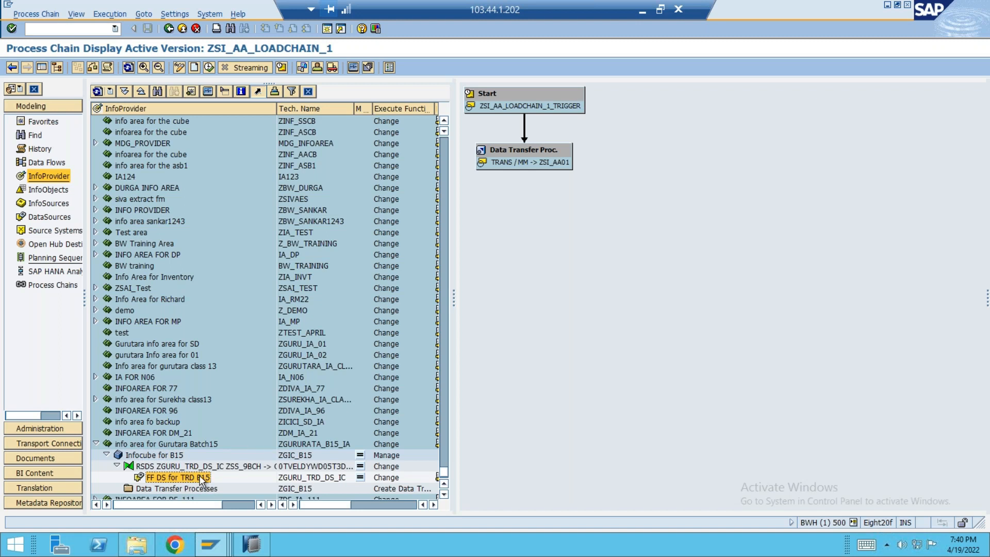
Create an InfoPackage described as "IP for IC B15" for the DataSource FF DS for TRD B15 under Infocube for B15
left_click(145, 452)
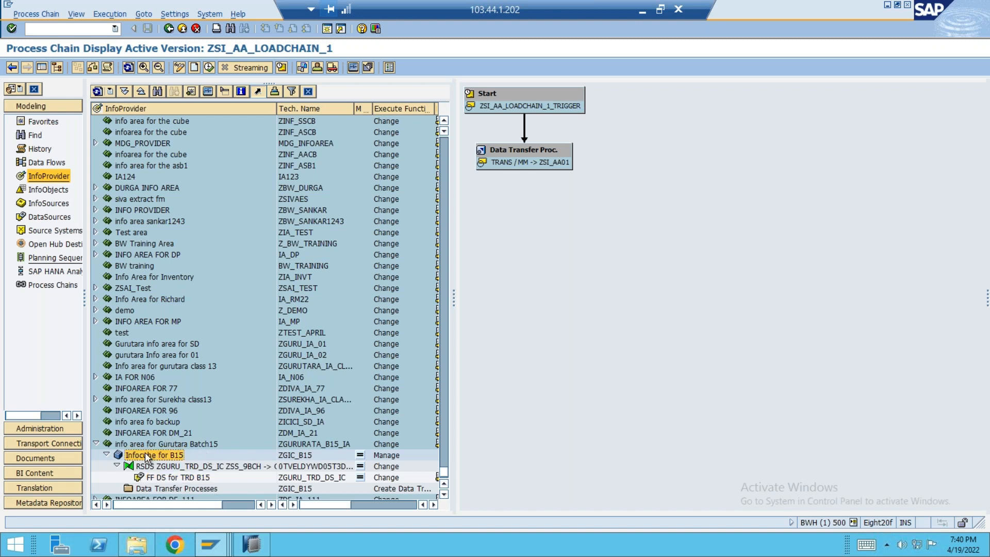
left_click(192, 477)
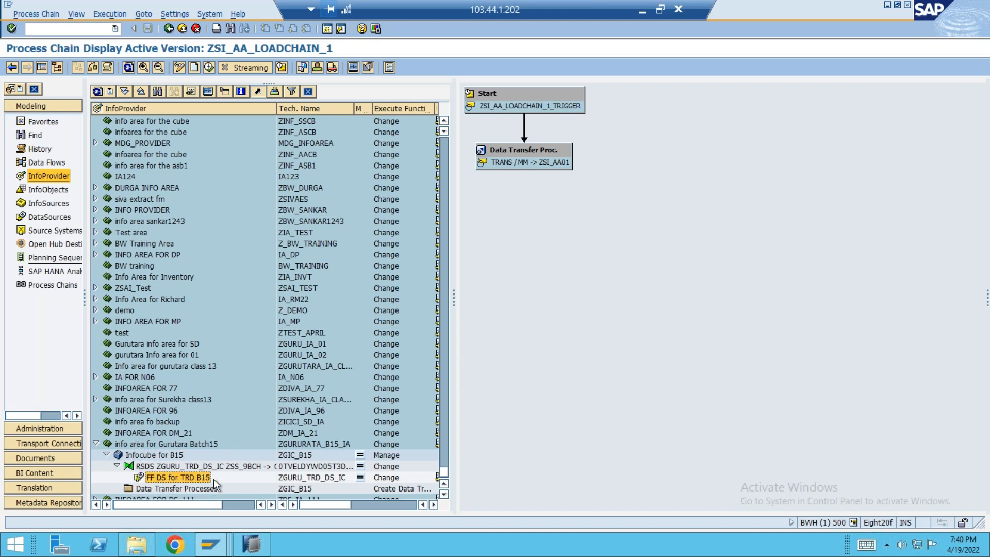
left_click(304, 477)
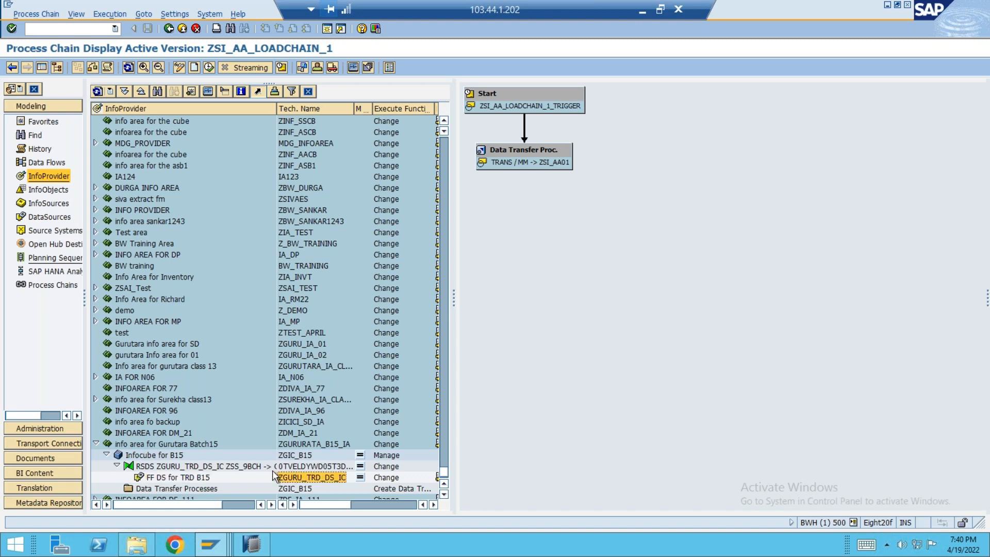
left_click(177, 478)
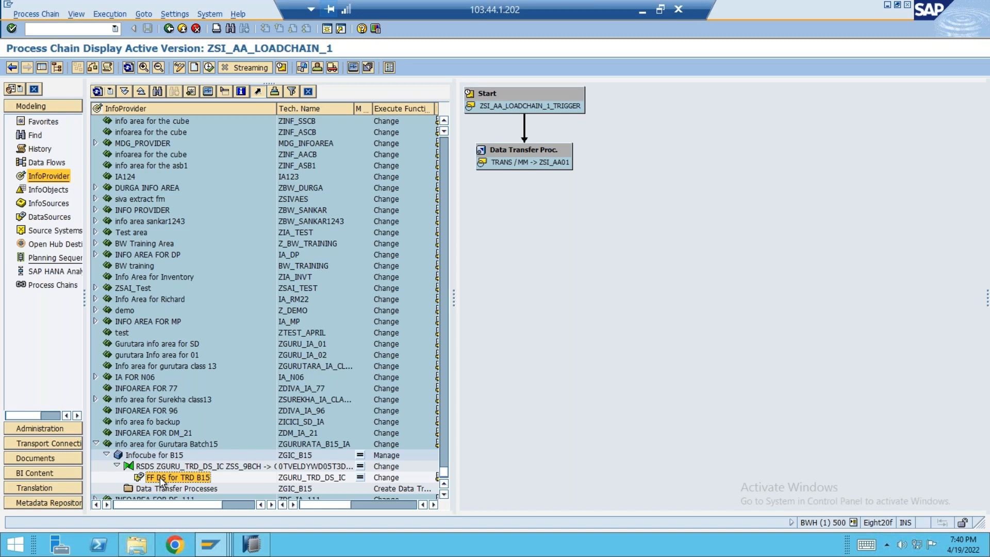
right_click(161, 481)
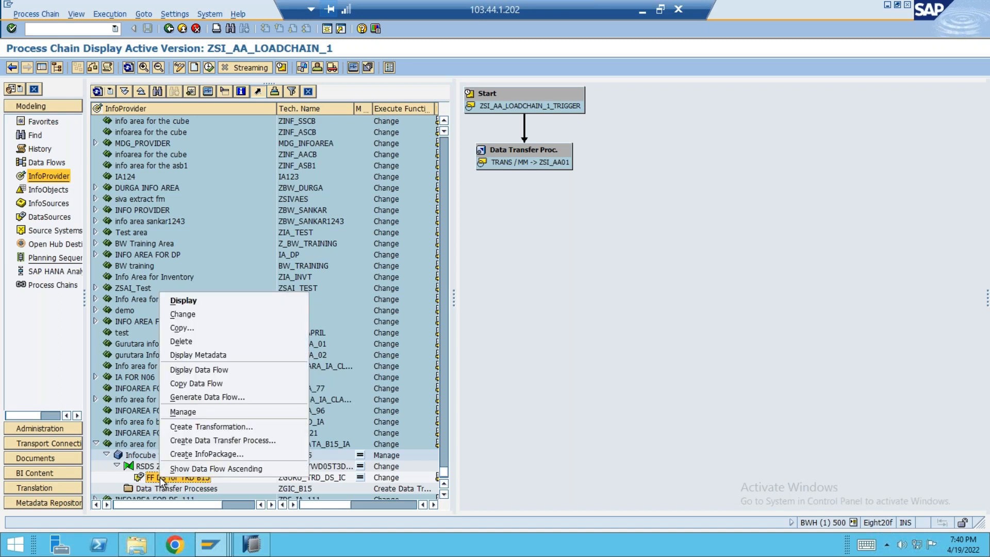
left_click(229, 454)
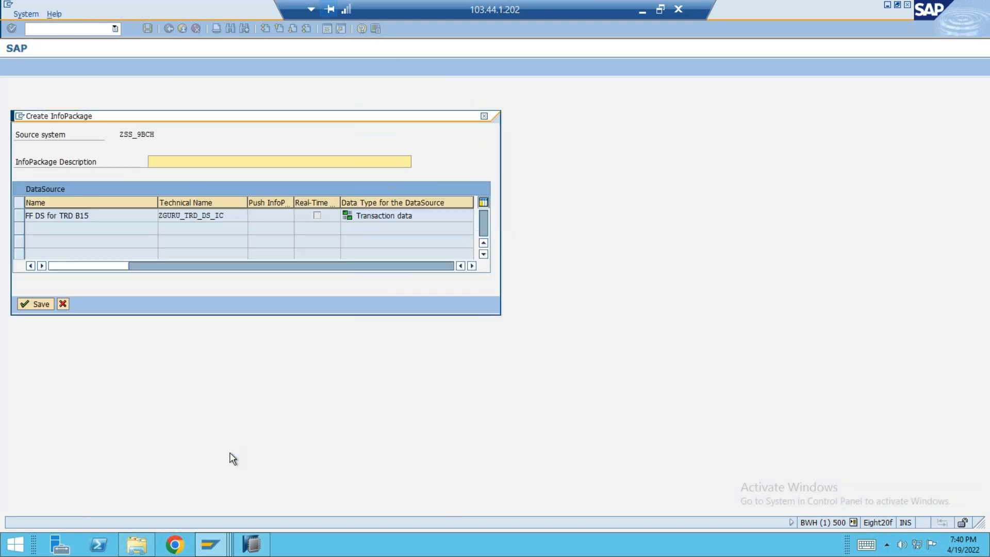
left_click(208, 161)
type("IP for IC B15")
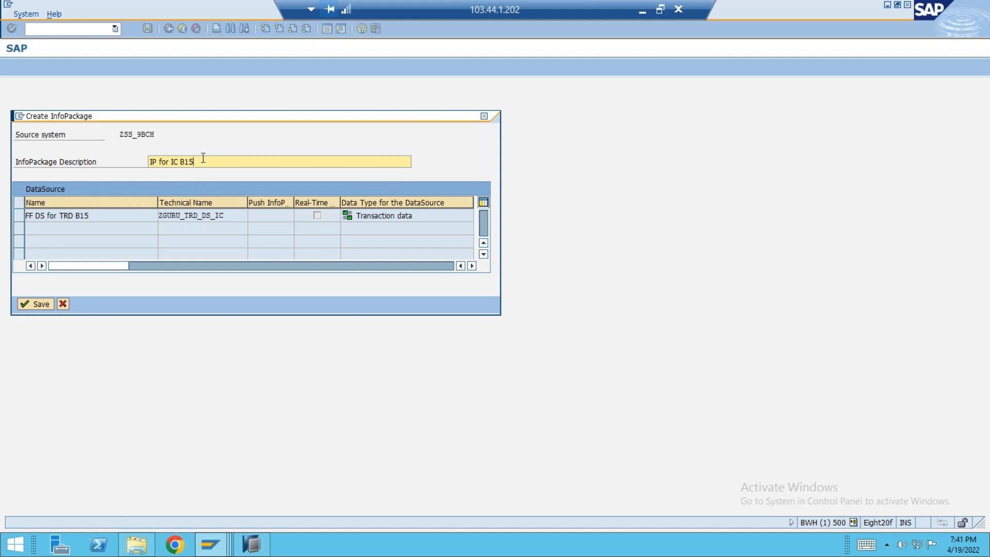
left_click_drag(201, 159, 14, 140)
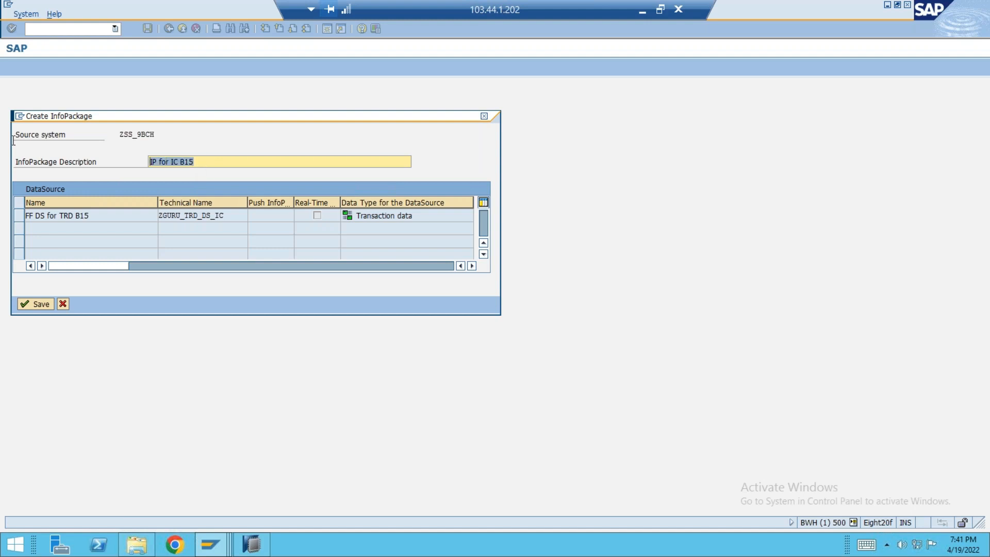
left_click(36, 305)
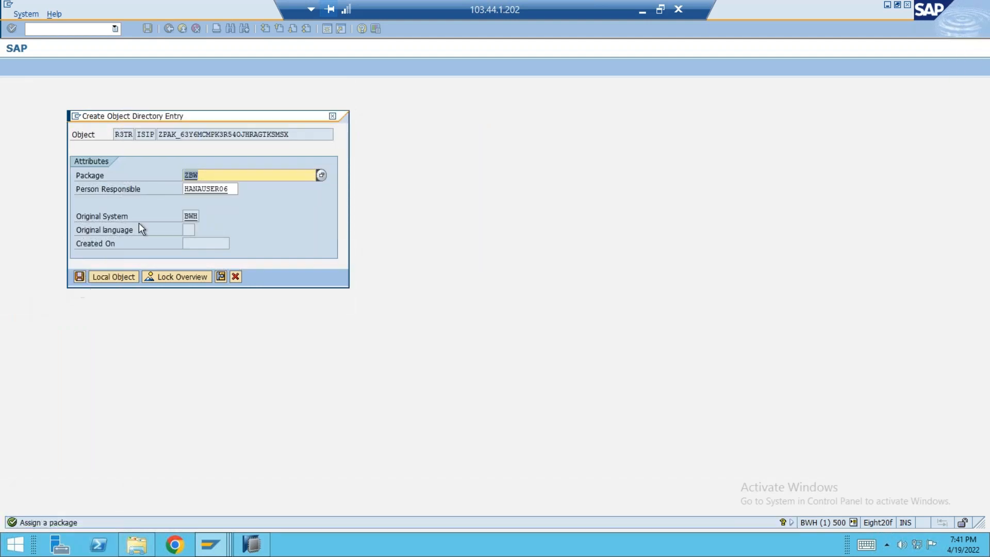
Save the new InfoPackage in package ZBW and assign it to the local Workbench request GURUTARA B15
left_click(80, 277)
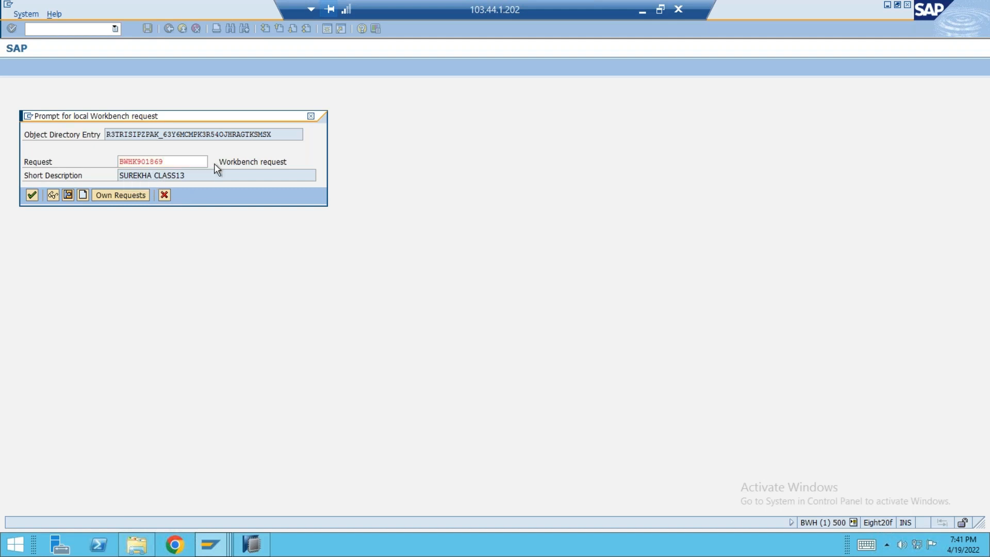
left_click(213, 162)
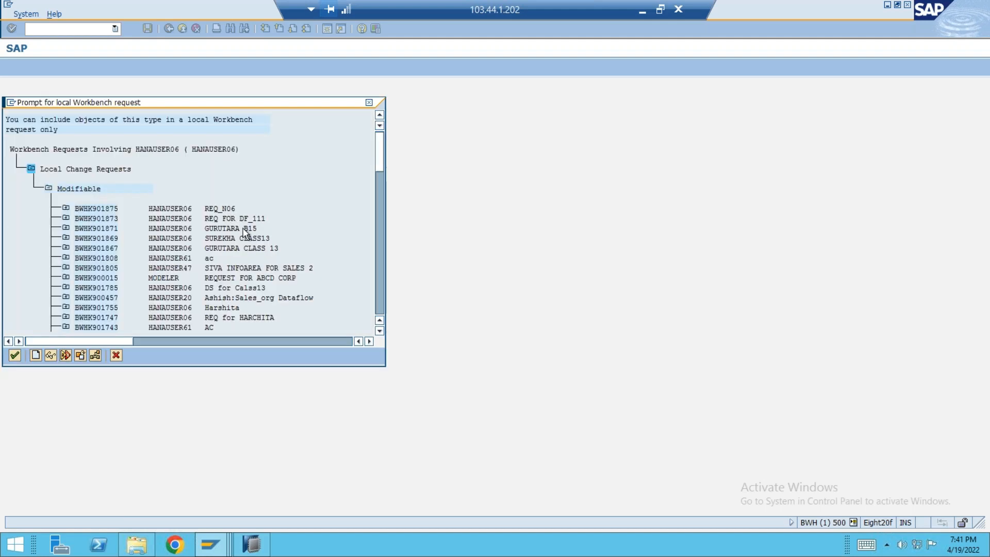
left_click(238, 228)
double_click(103, 228)
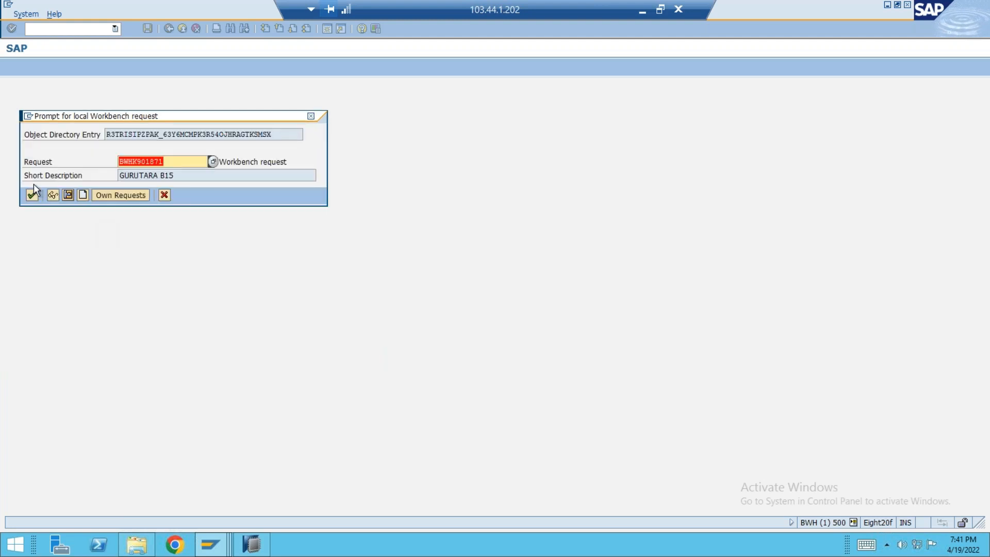
left_click(31, 196)
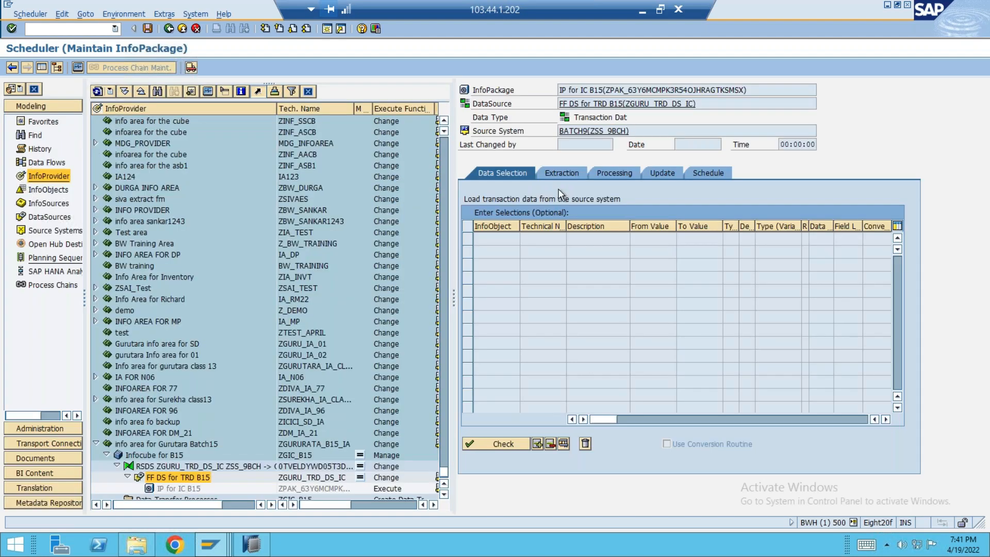
Review the InfoPackage's extraction, processing and update settings
left_click(563, 174)
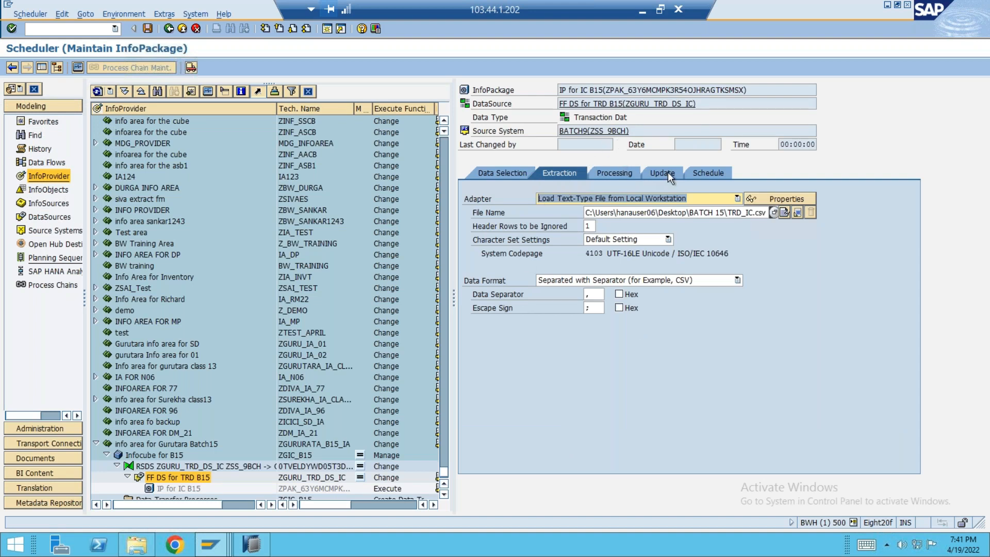
left_click(614, 172)
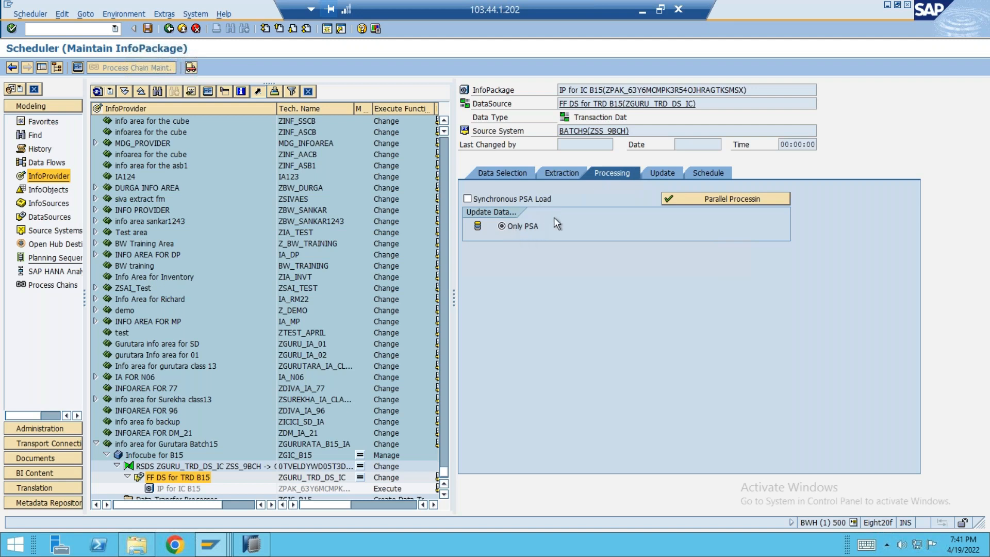
left_click(668, 174)
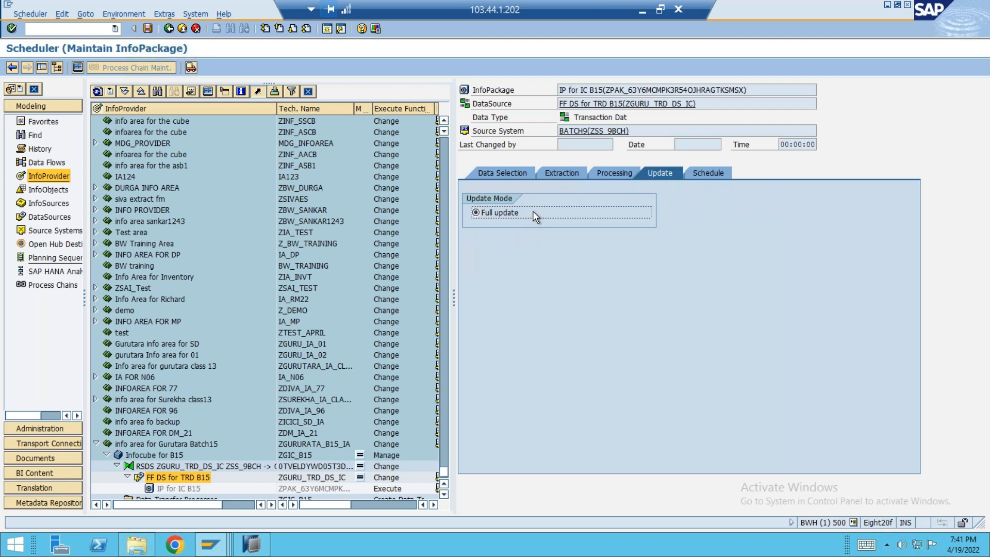
Start the InfoPackage's data load immediately and allow access to the source file TRD_IC.csv
left_click(708, 175)
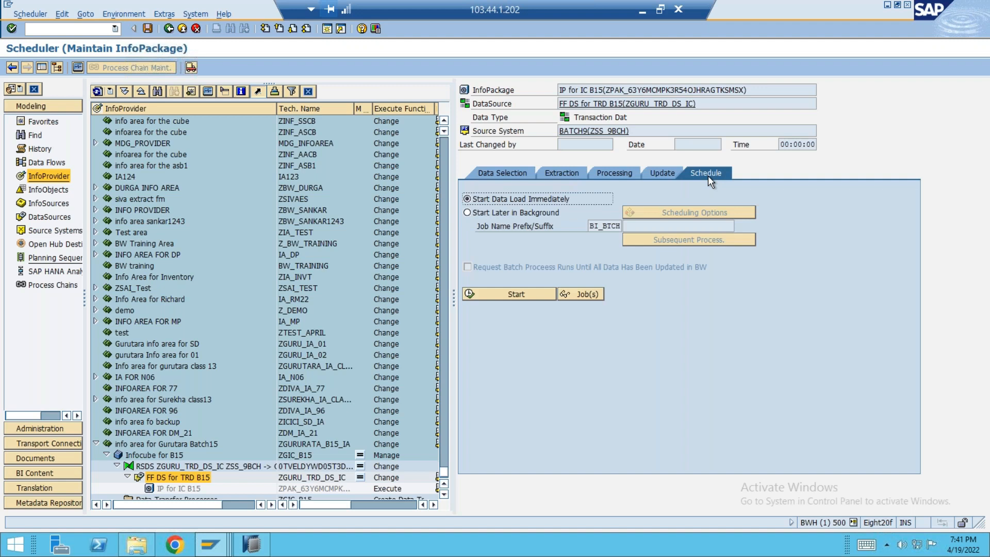
left_click(517, 294)
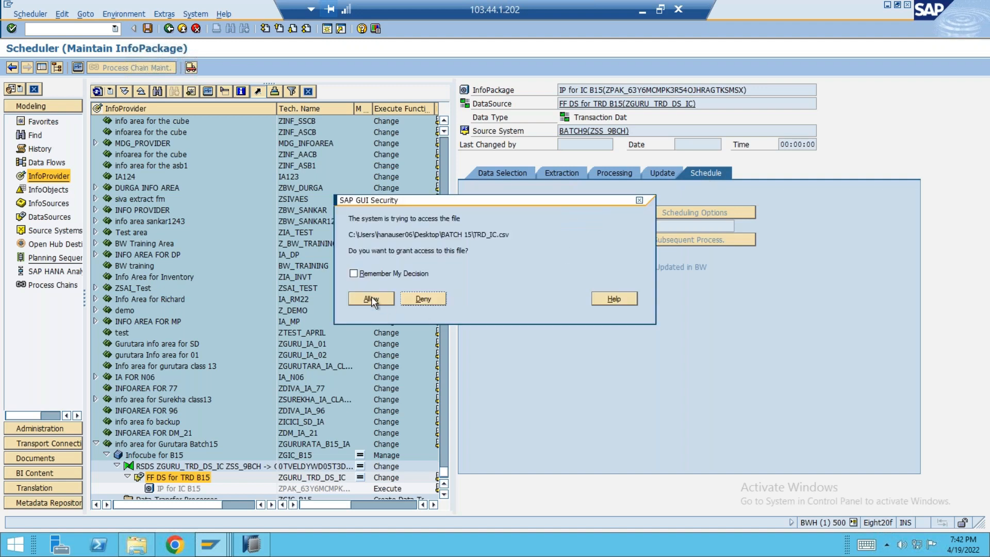
left_click(371, 299)
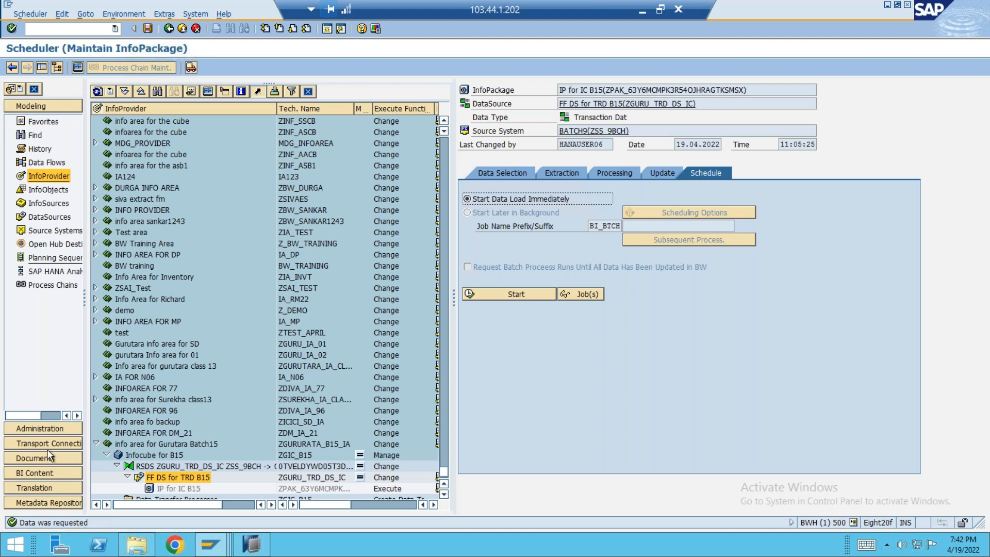
Open the InfoPackage monitor and select the PSA load request dated 19.04.2022 under source system ZSS_9BCH among the successful requests
left_click(76, 71)
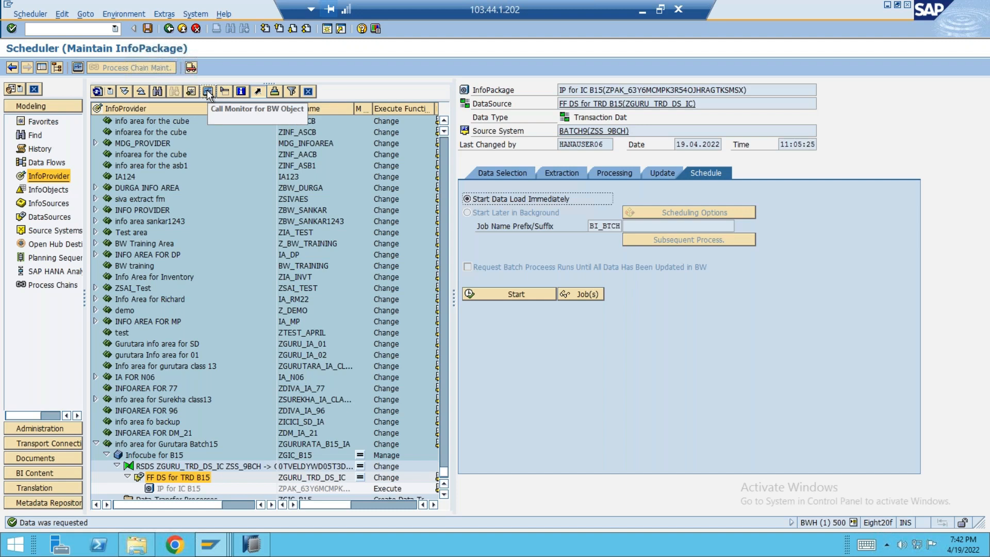
left_click(79, 67)
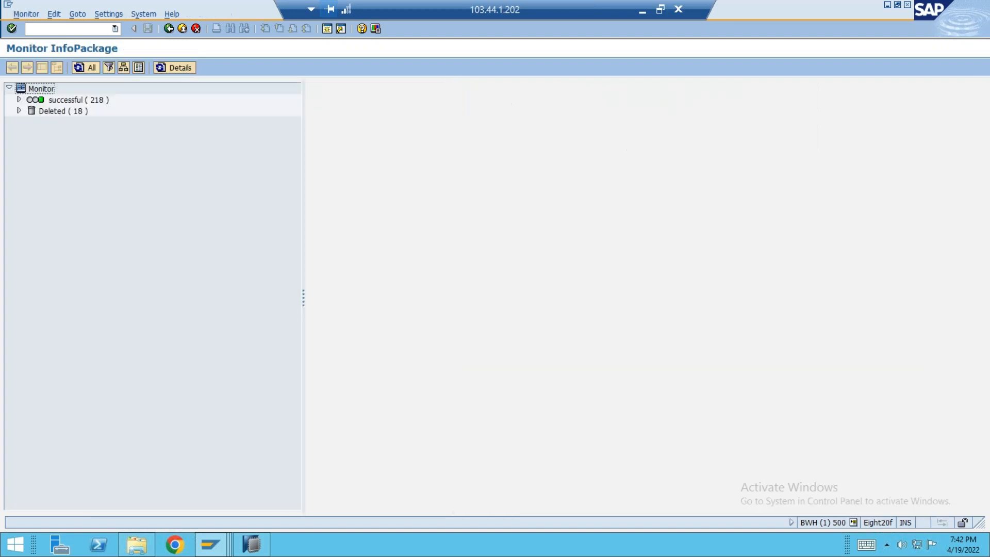
left_click(19, 99)
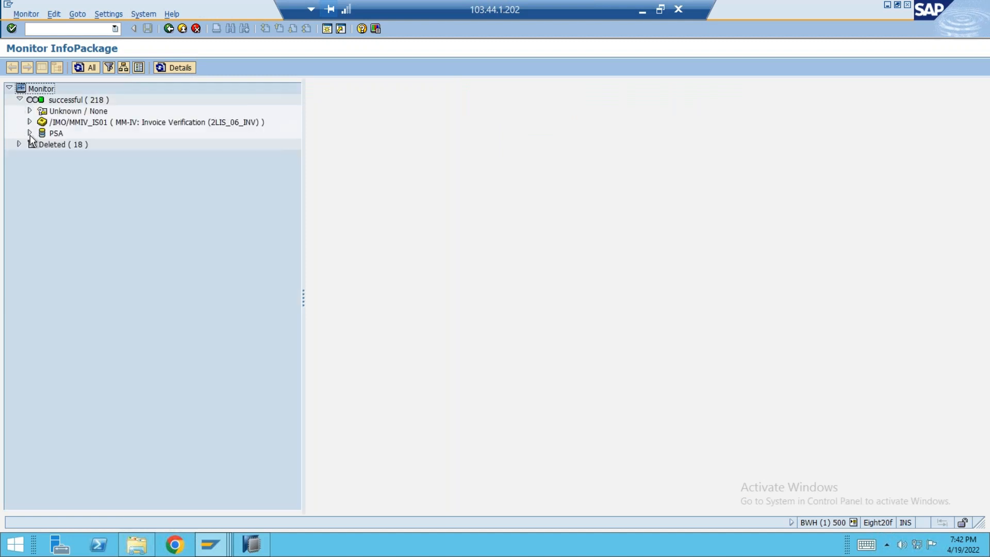
left_click(30, 133)
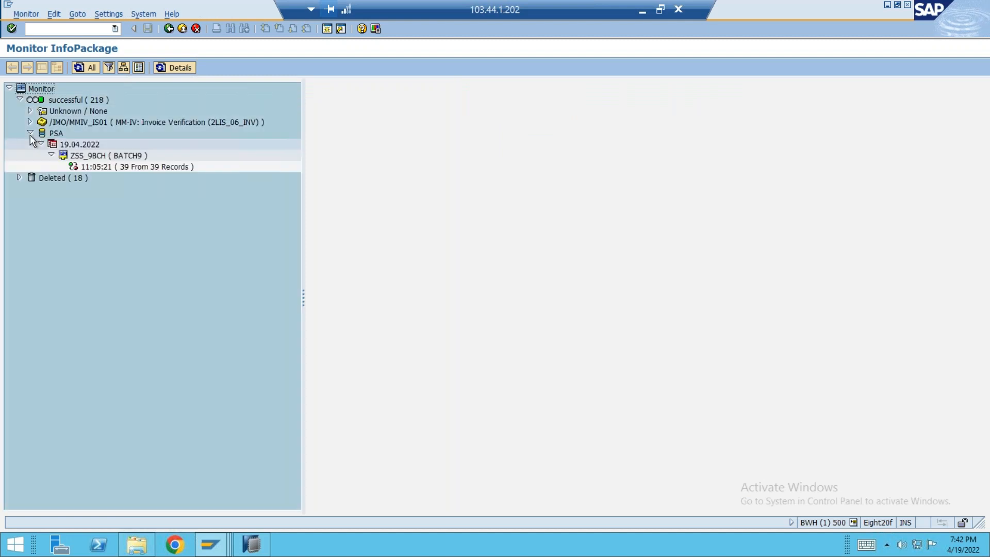
left_click(163, 167)
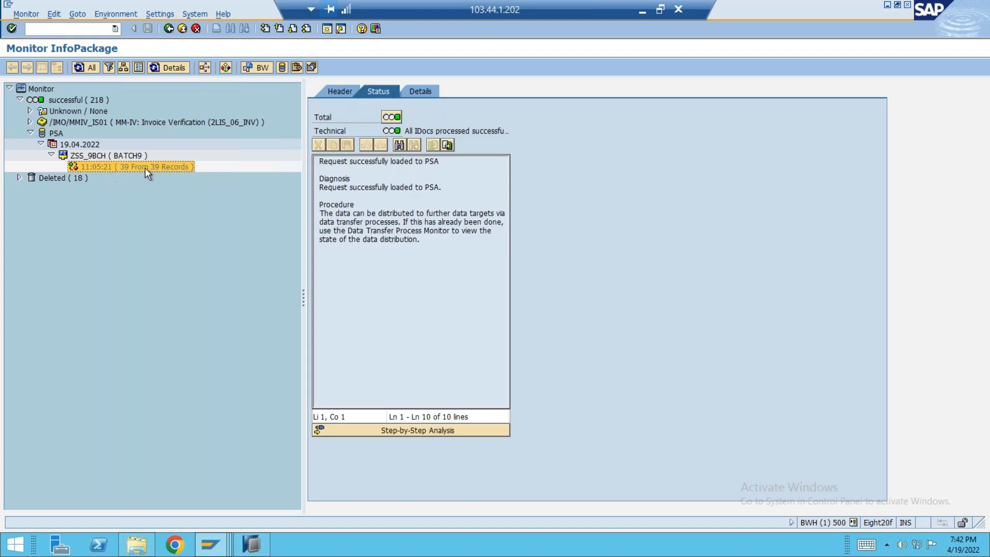
Review the load request's header and status text, and check its step-by-step analysis before closing it
left_click(336, 91)
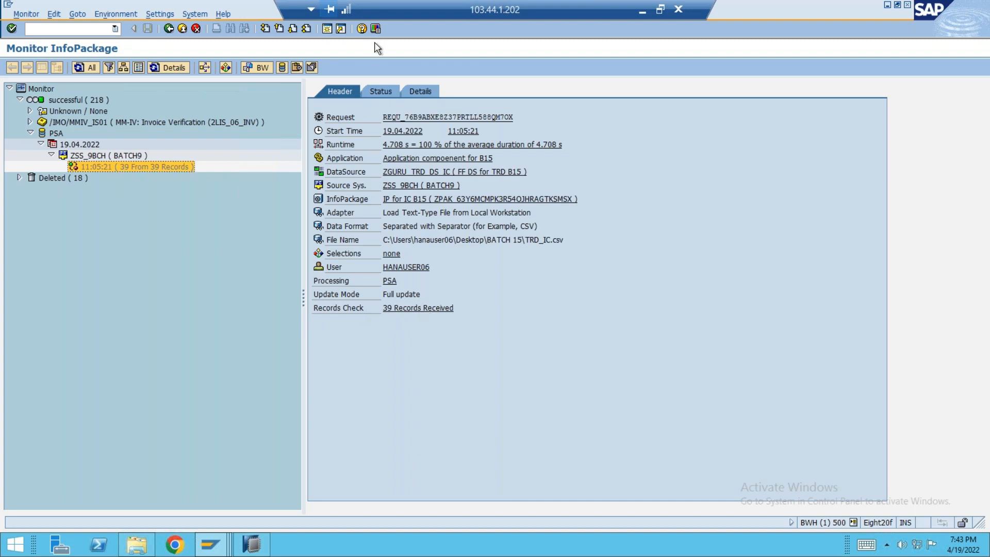
left_click(385, 92)
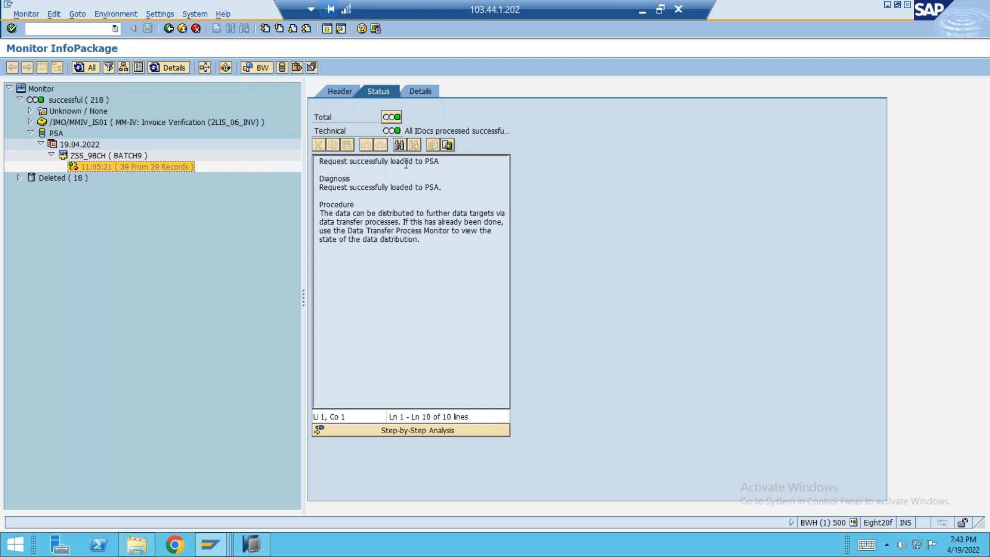
left_click_drag(439, 162, 324, 159)
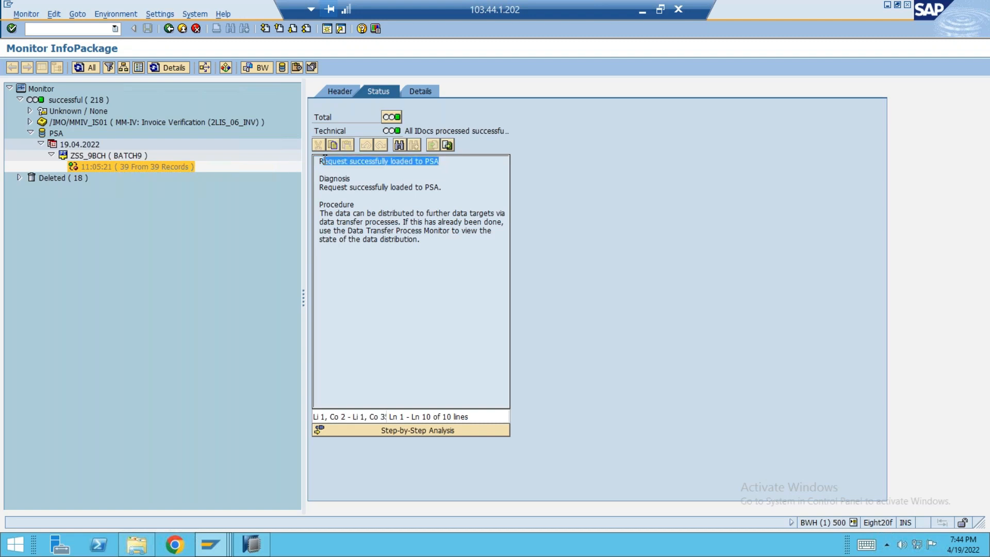
left_click(405, 432)
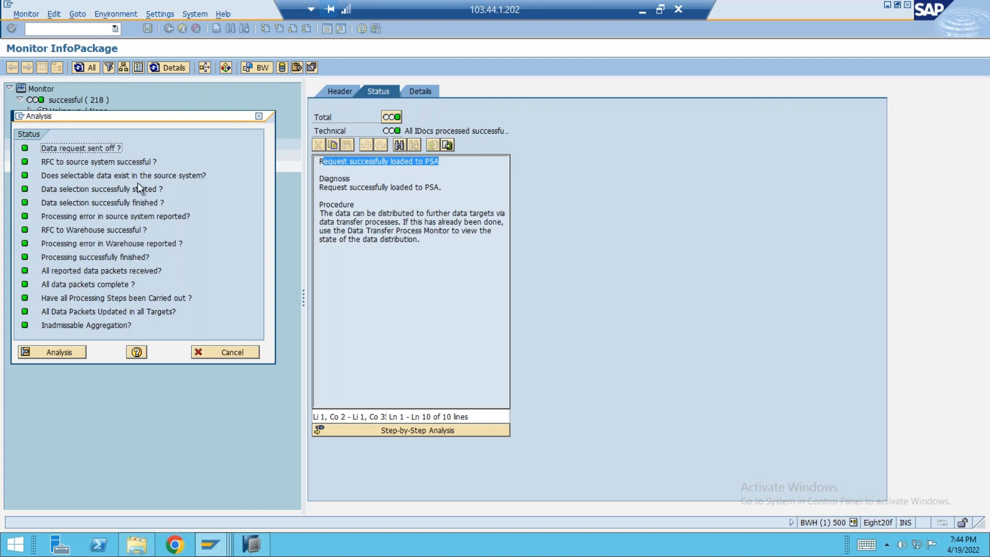
left_click(259, 117)
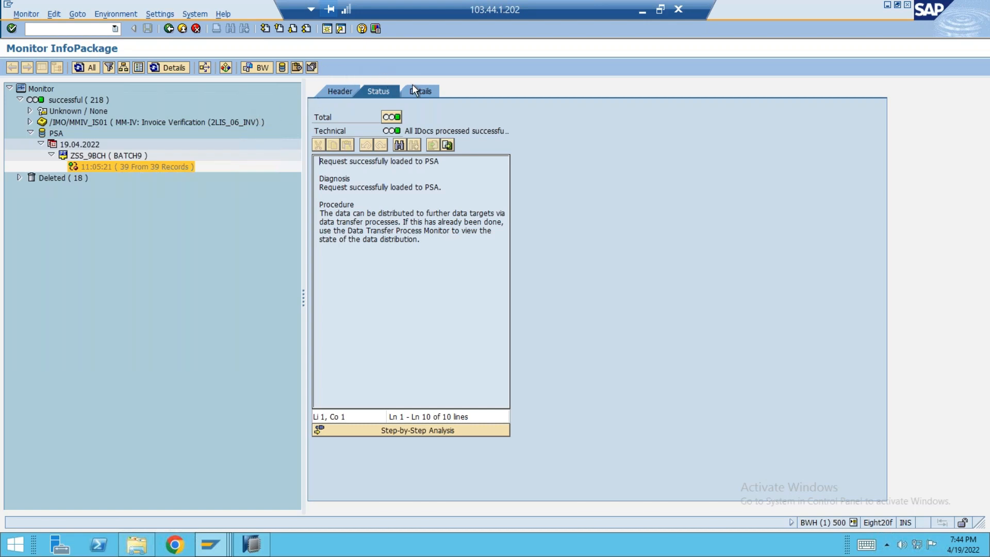
Examine the load request's details by expanding the Requests, Extraction, Transfer and Processing nodes and selecting the records-sent entry
left_click(423, 91)
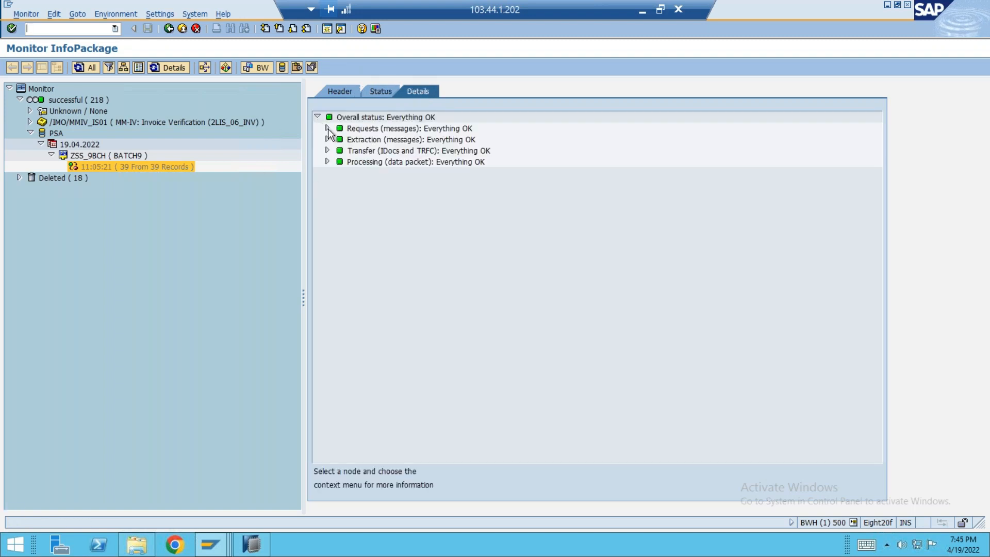
left_click(327, 129)
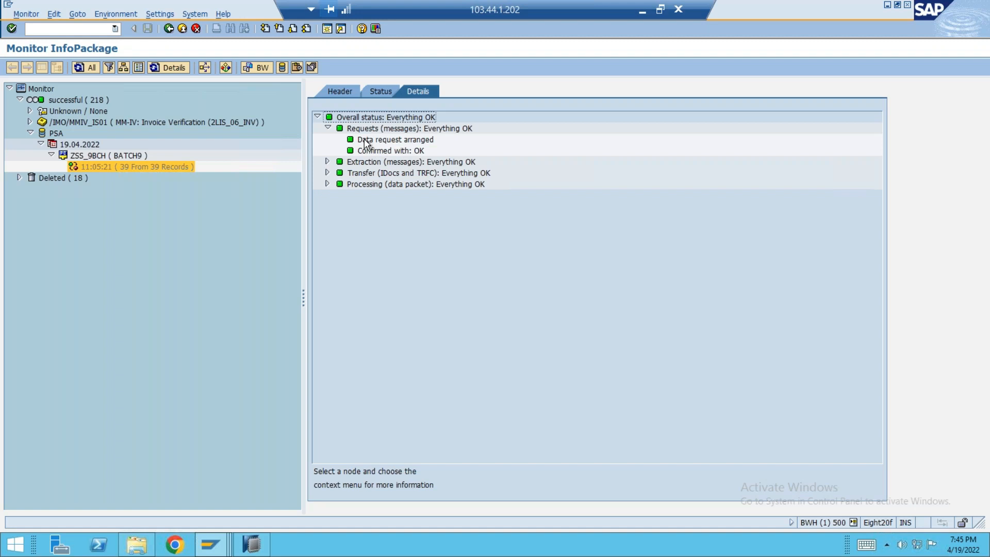
left_click(328, 162)
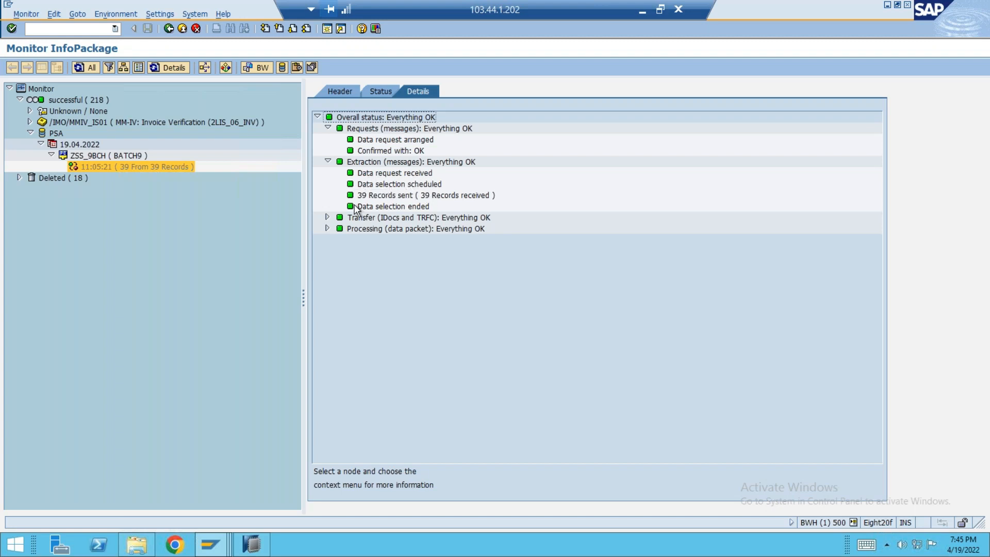
left_click(370, 196)
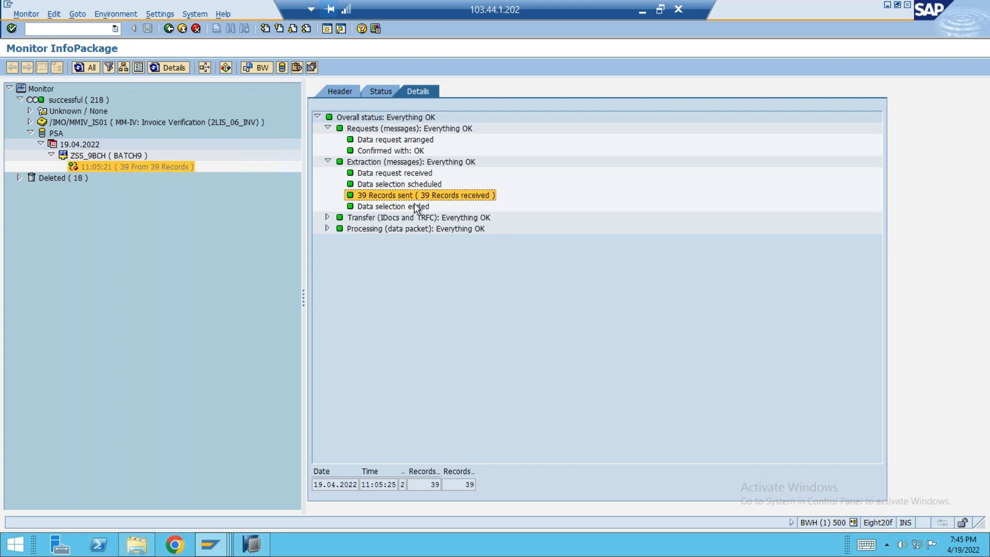
left_click(326, 217)
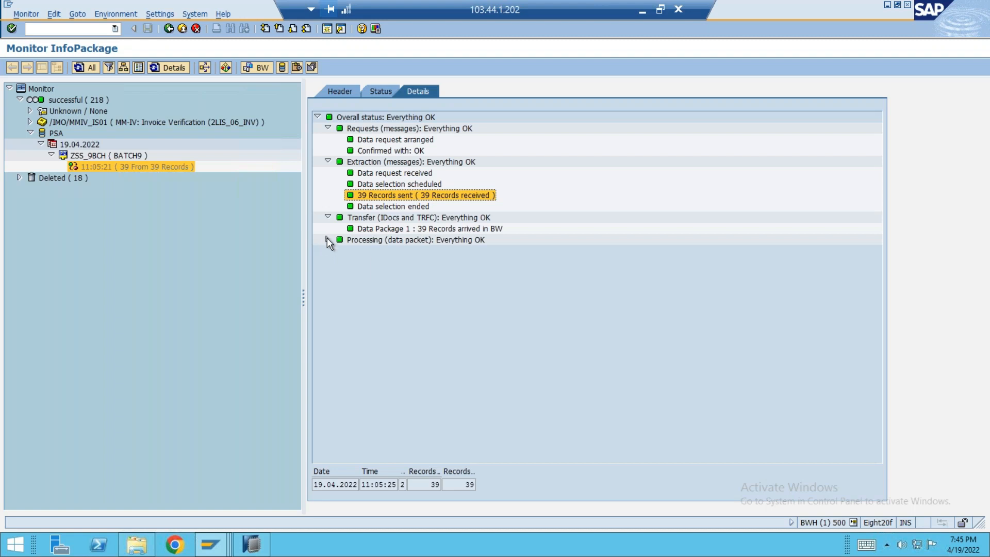
left_click(327, 239)
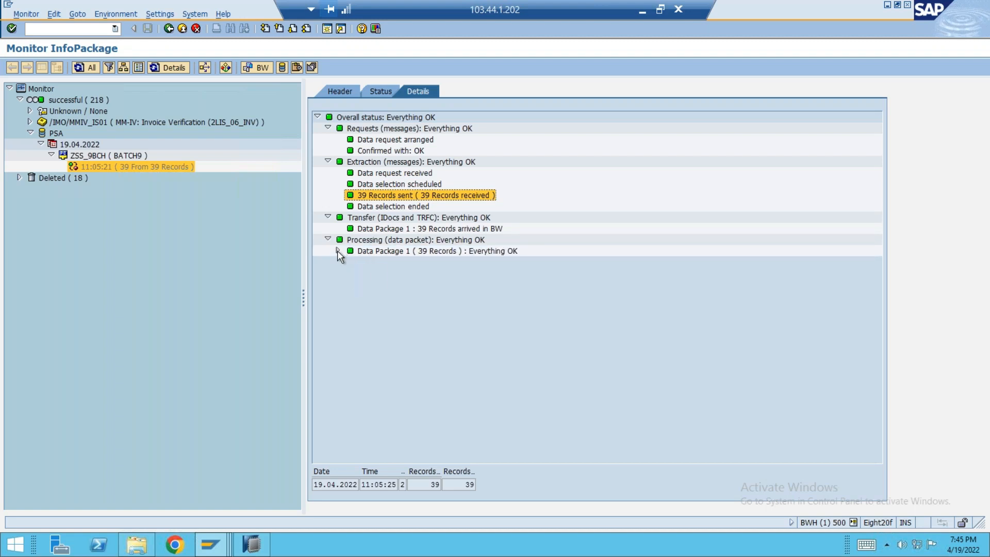
Expand Data Package 1 under Processing and examine its Inbound Processing, Update PSA and Processing end entries
left_click(338, 250)
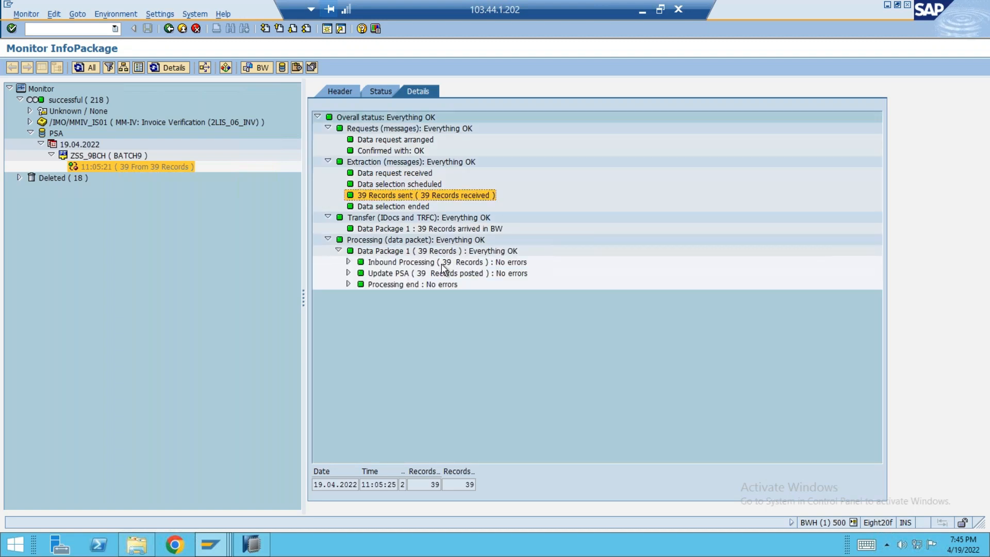
left_click(349, 262)
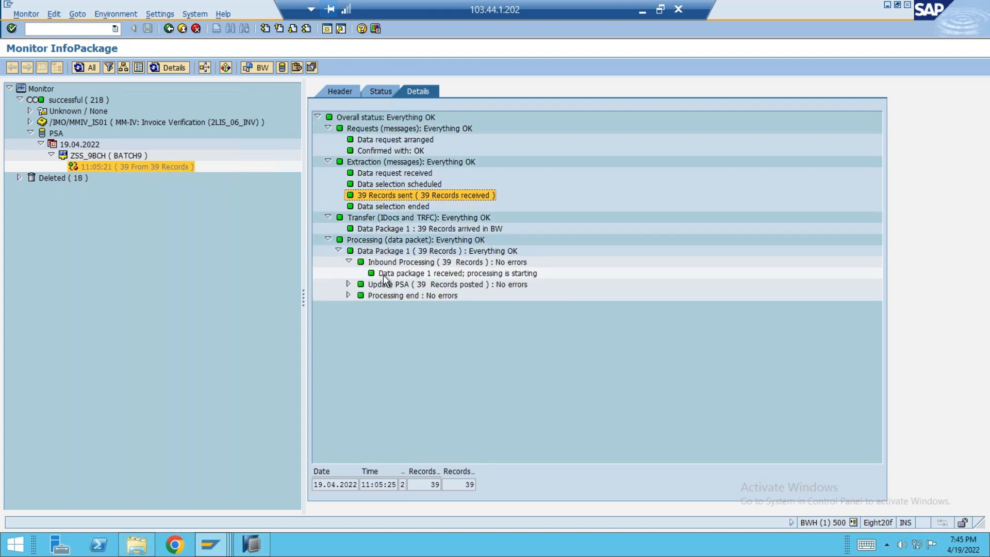
left_click(411, 264)
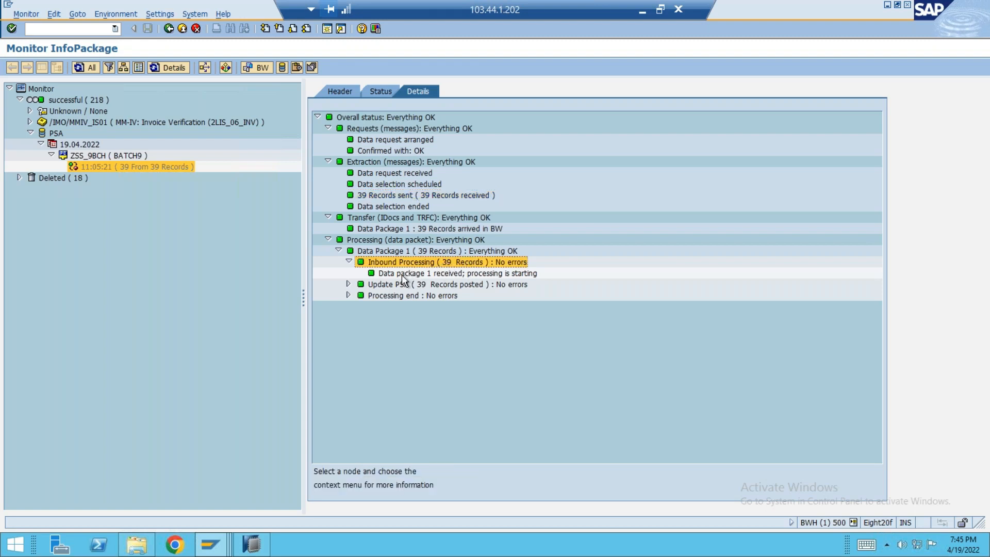
left_click(401, 275)
left_click(349, 284)
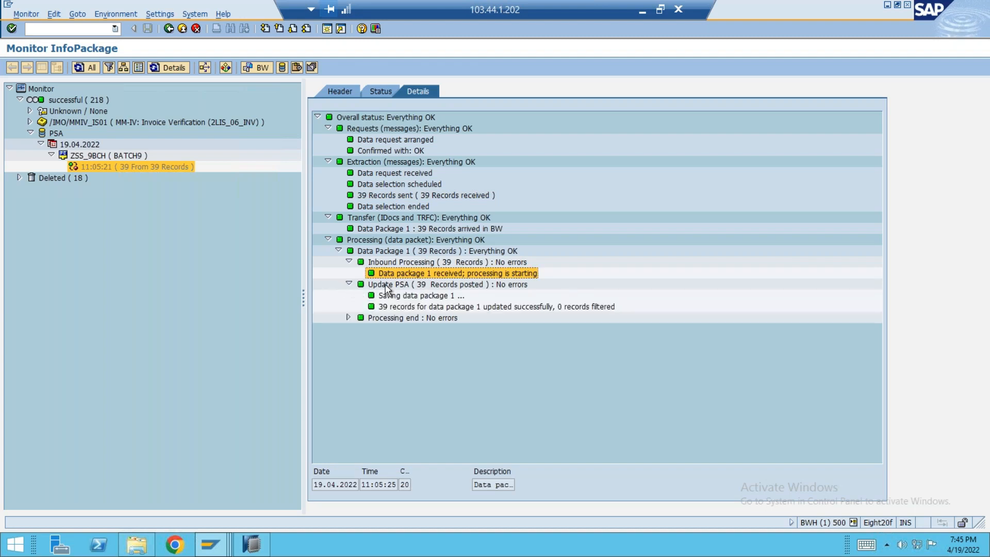
left_click(348, 318)
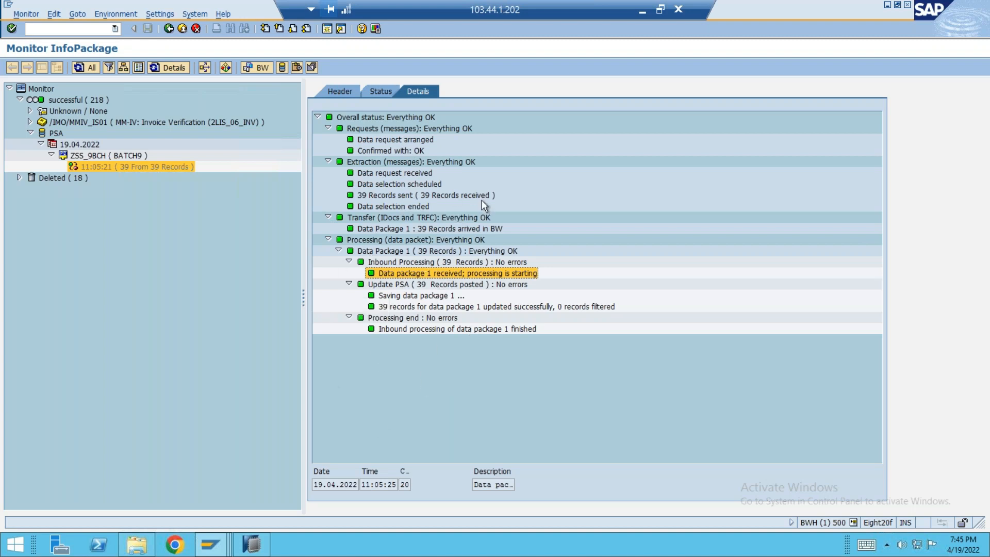
Review the load request's status text and step-by-step analysis, and return to the InfoPackage scheduler
left_click(385, 91)
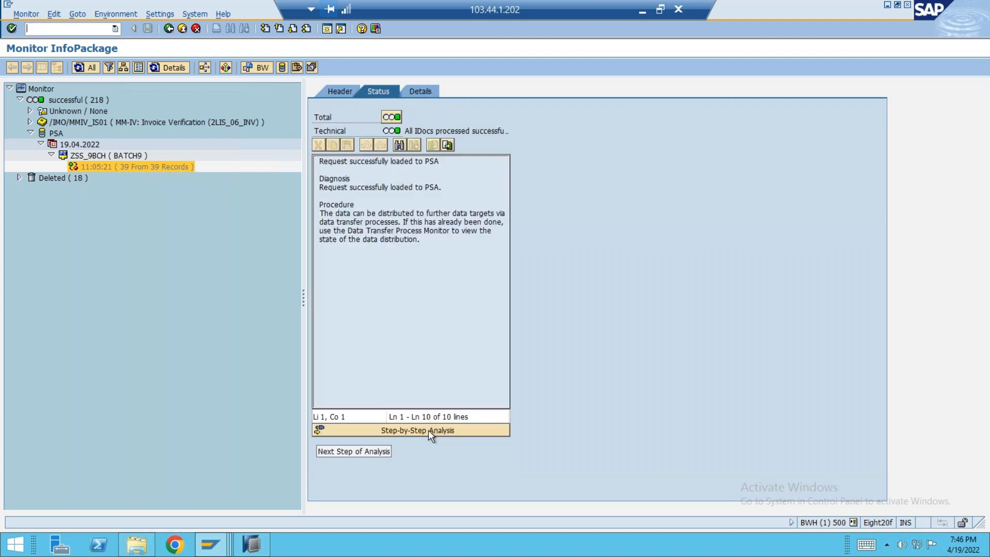
left_click_drag(322, 163, 445, 167)
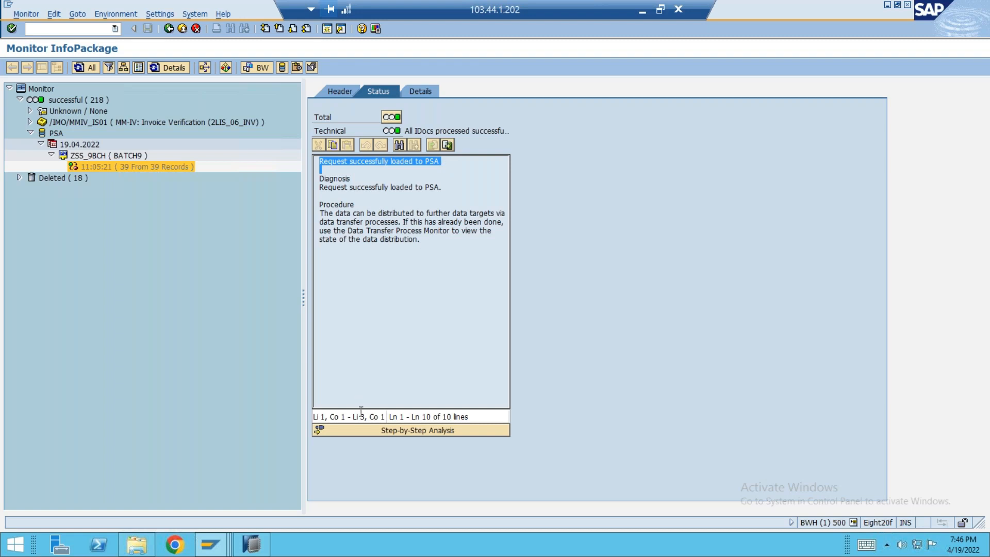
left_click(426, 430)
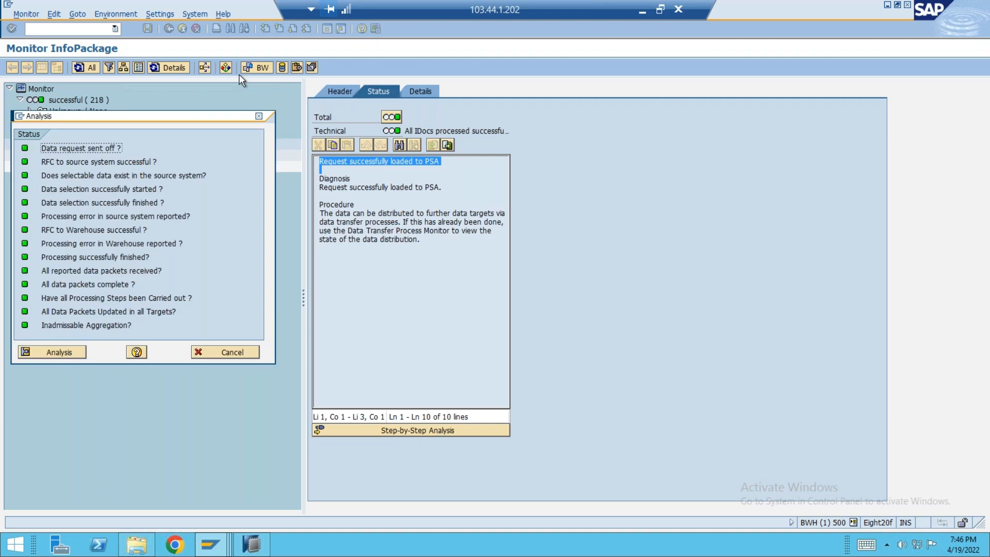
left_click(259, 115)
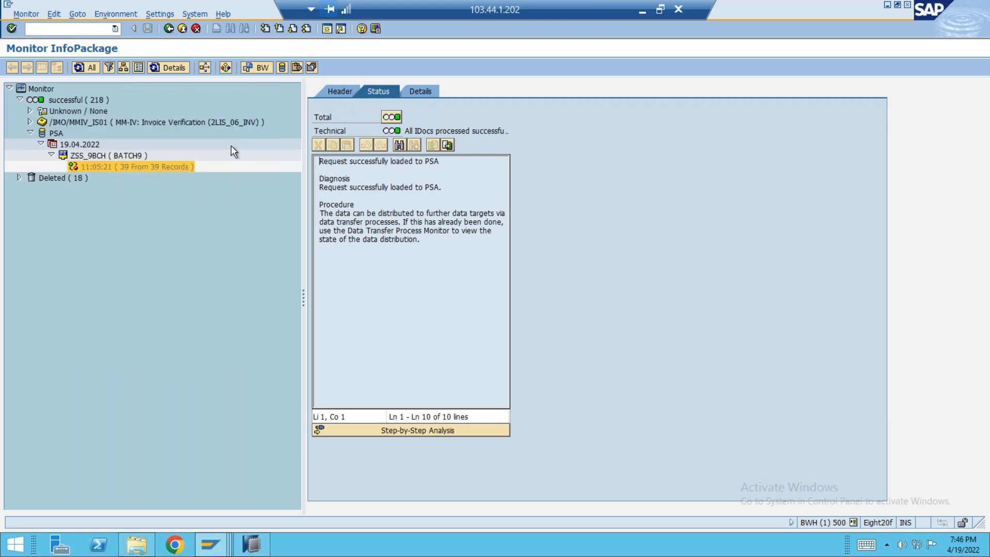
left_click(168, 29)
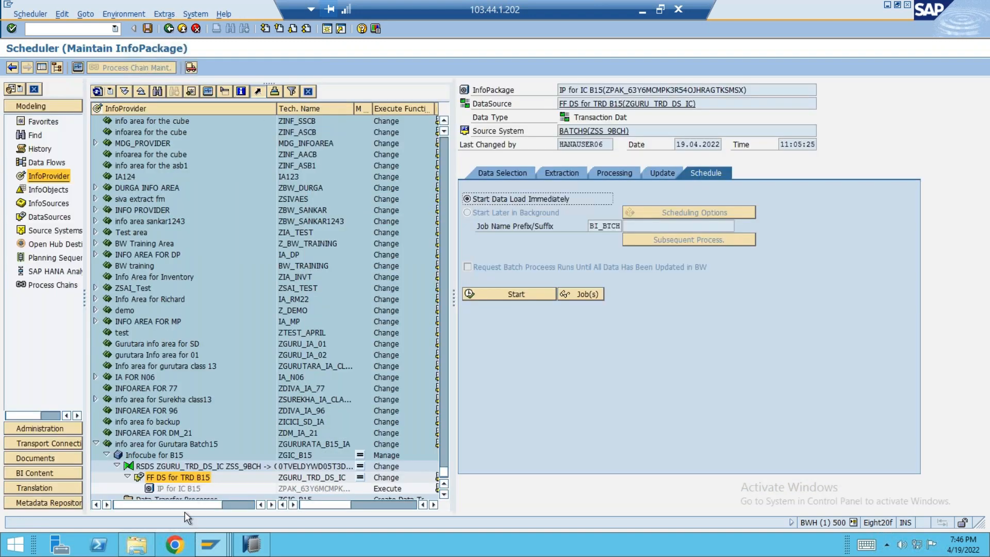
Manage the PSA requests of DataSource FF DS for TRD B15, open the request's monitor and select its load entry
right_click(160, 479)
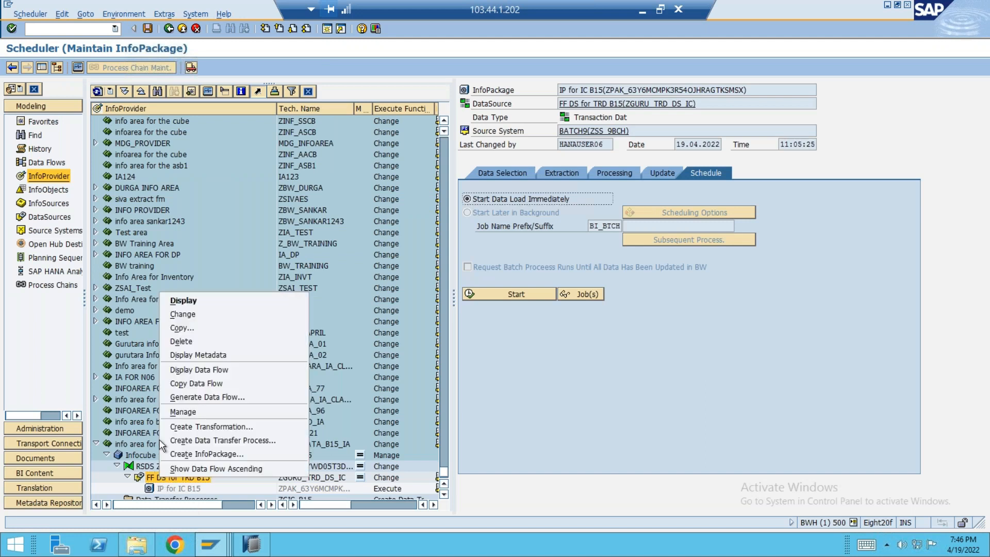
left_click(185, 411)
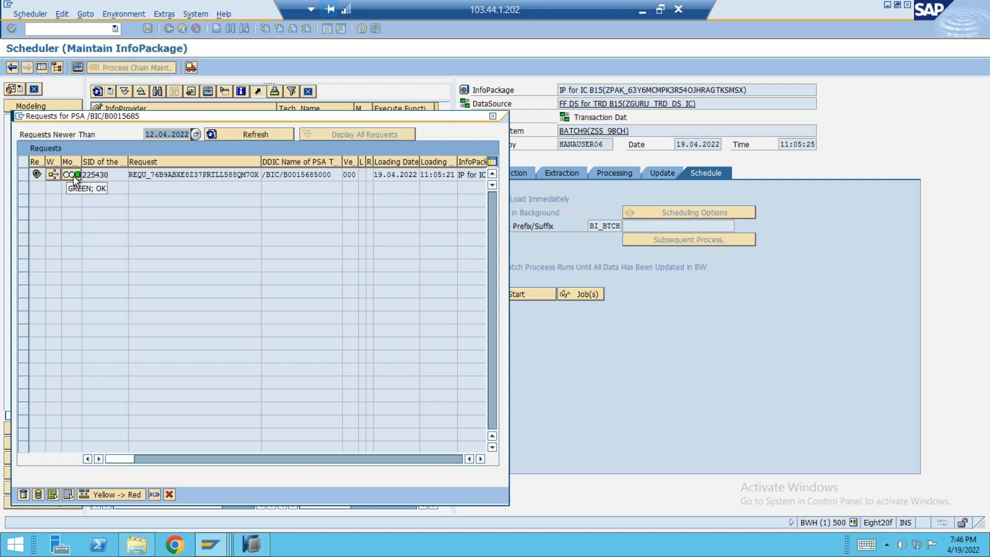
left_click(73, 175)
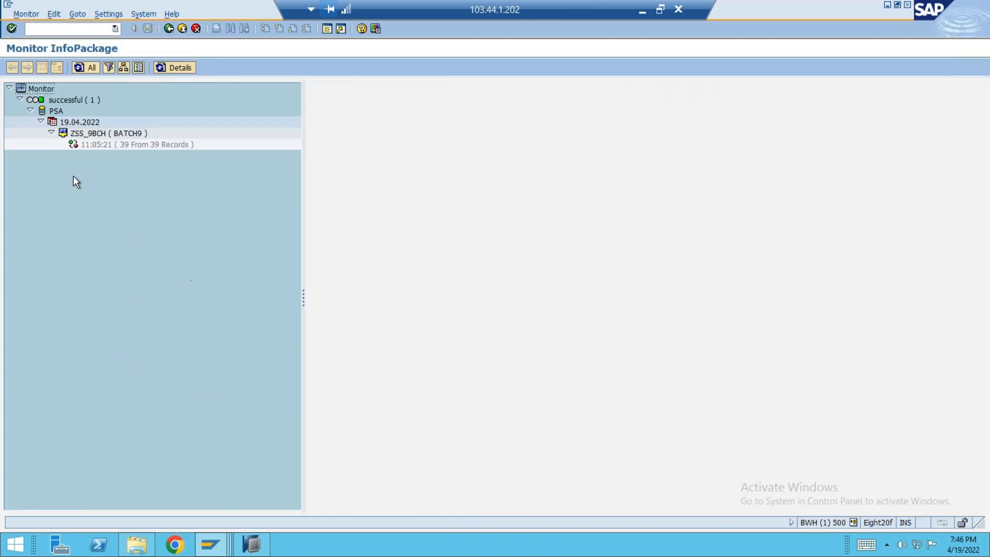
left_click(160, 145)
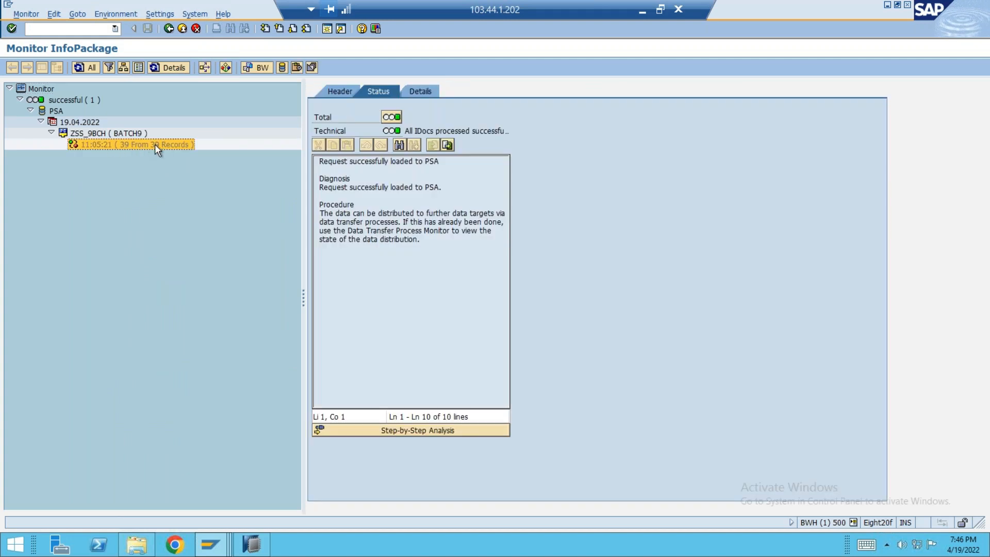
Display all PSA records of data packet 000001 and review the Customer ID, Product ID, Vendor ID, Price and Quantity columns
left_click(281, 66)
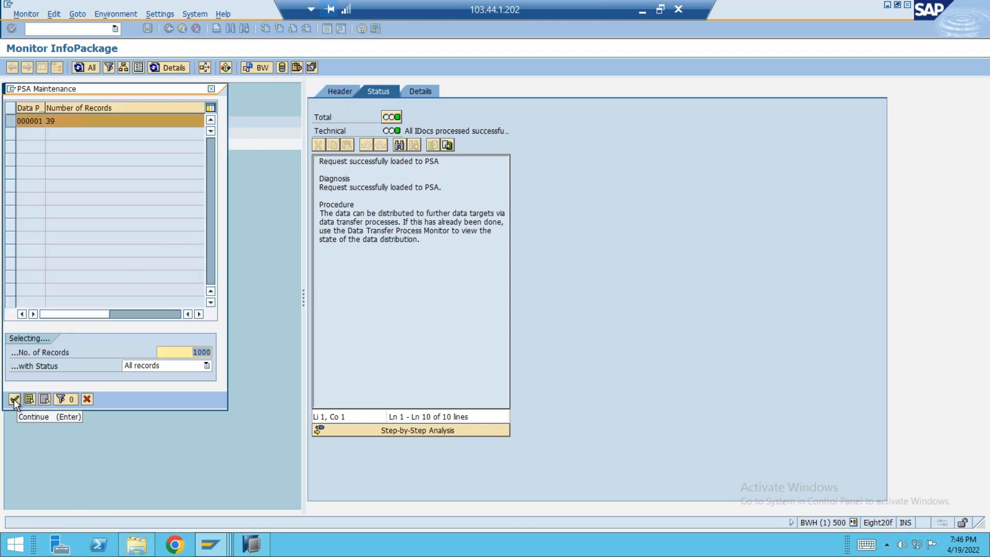
left_click(14, 400)
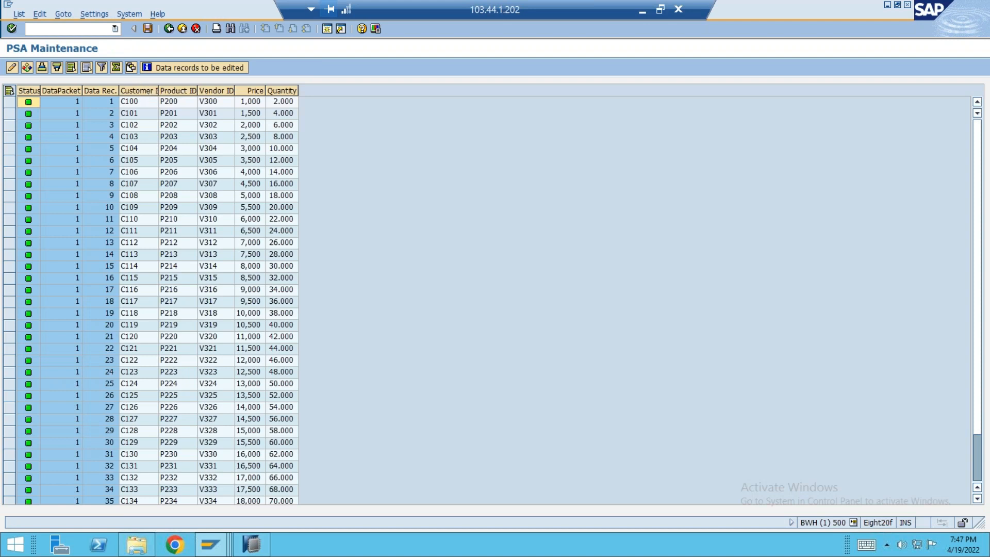
left_click(138, 91)
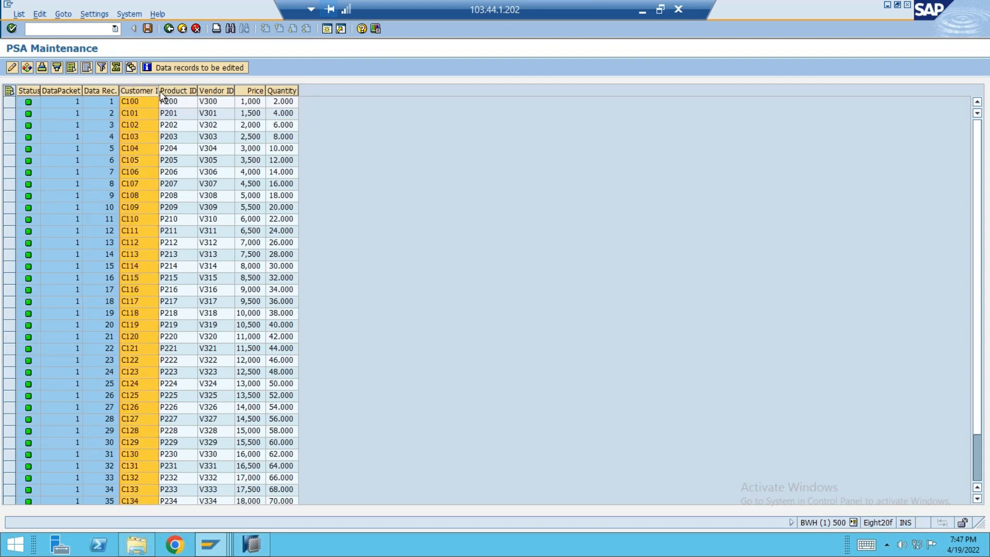
left_click(176, 91)
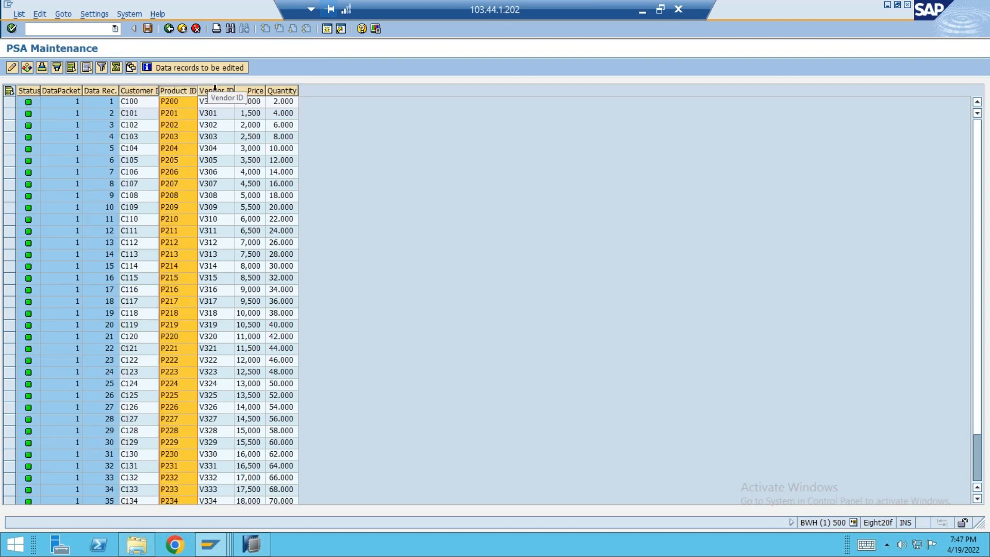
left_click(214, 91)
left_click(260, 90)
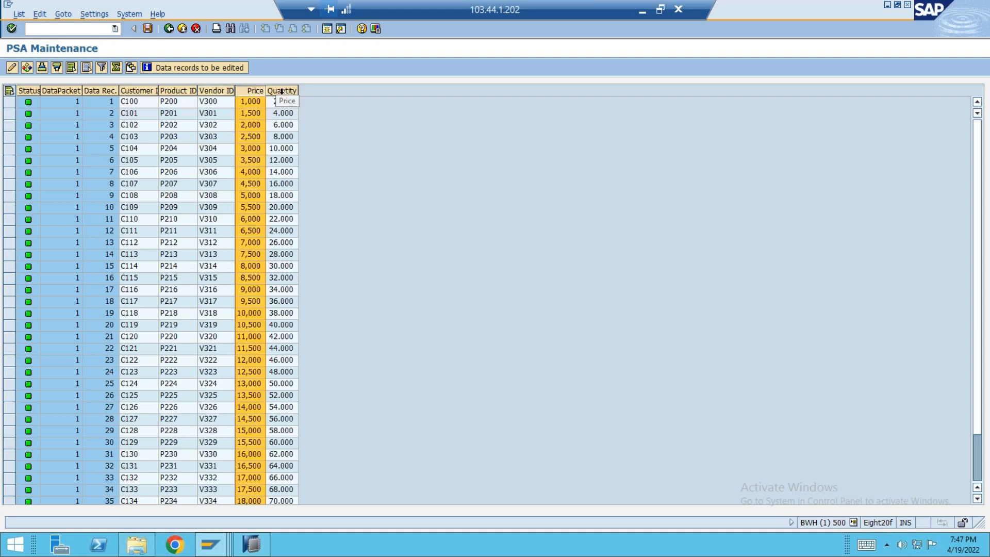
left_click(279, 91)
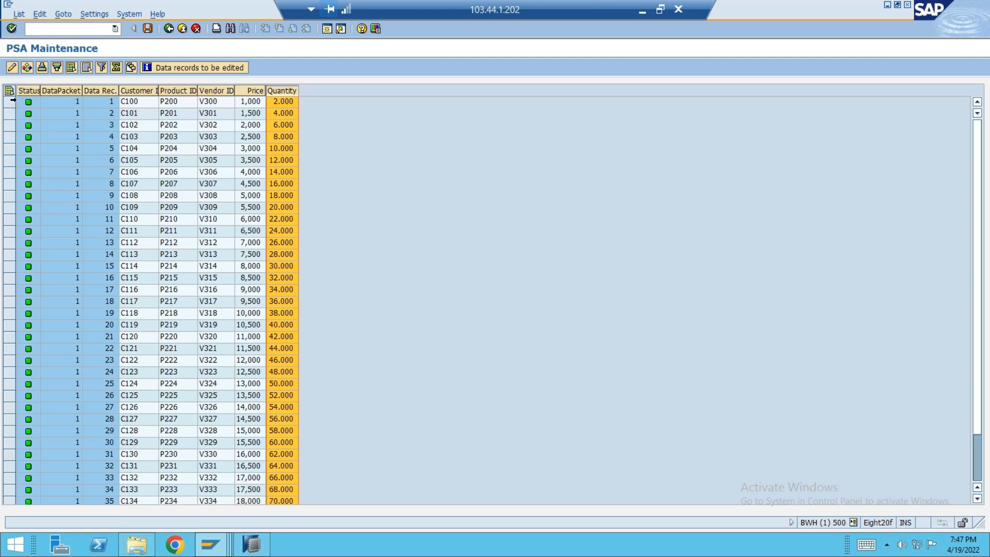
Set the quantity of the first PSA record, customer C100, to 23.000 and save the PSA data
left_click(13, 100)
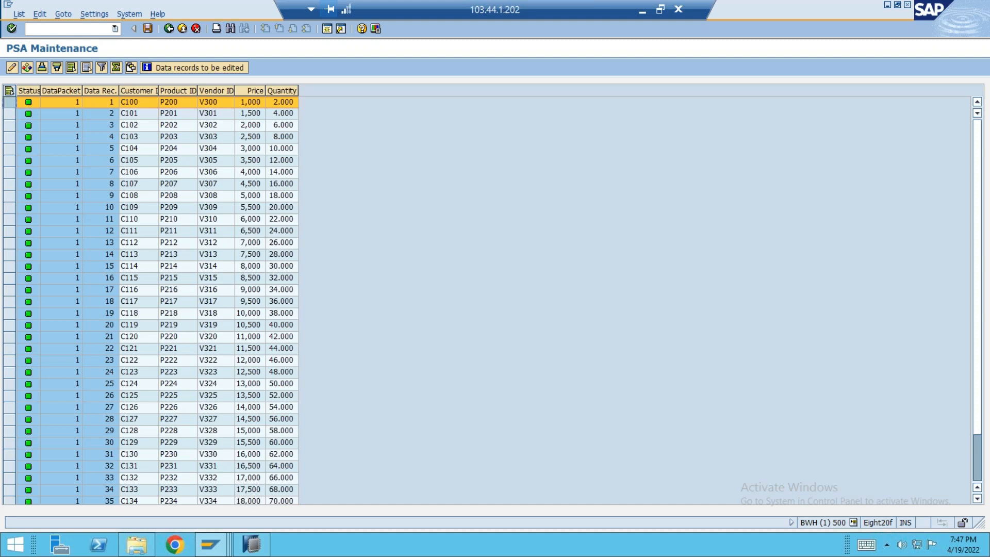
left_click(12, 68)
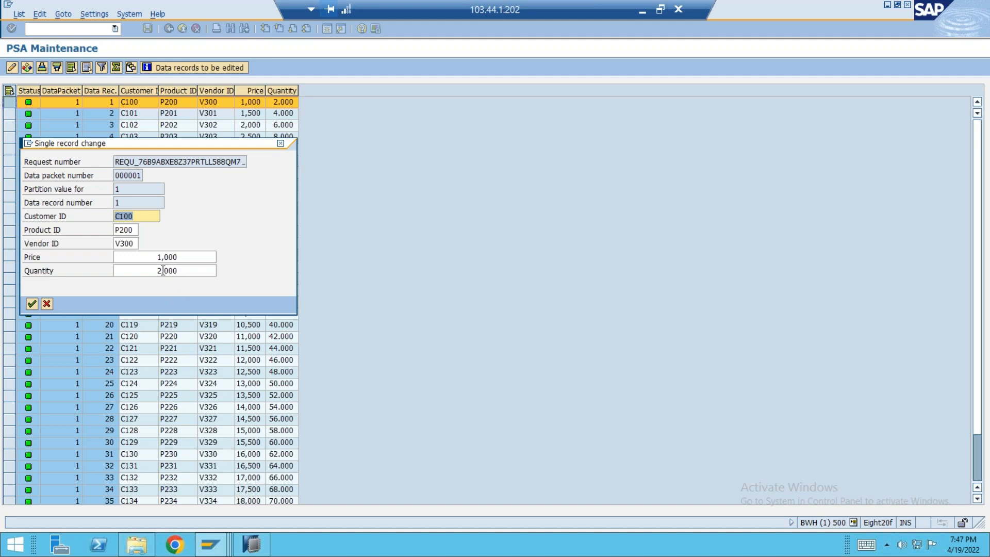
left_click(160, 270)
key("BackSpace")
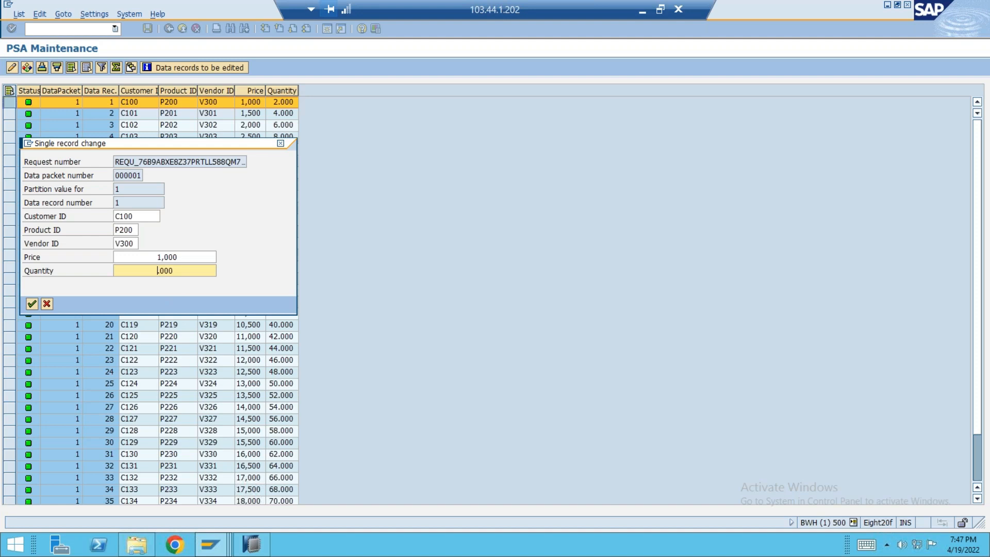
type("23")
left_click(32, 304)
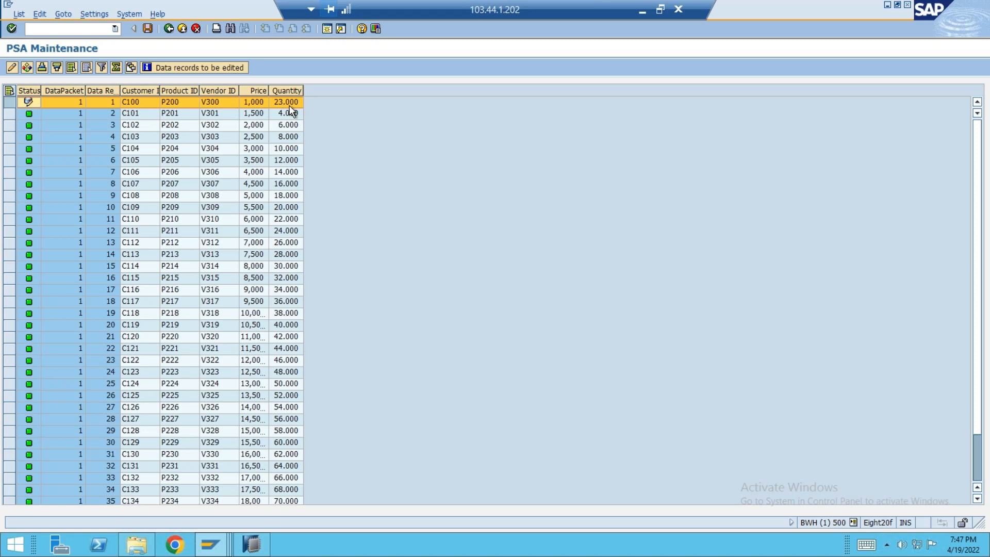
left_click(146, 27)
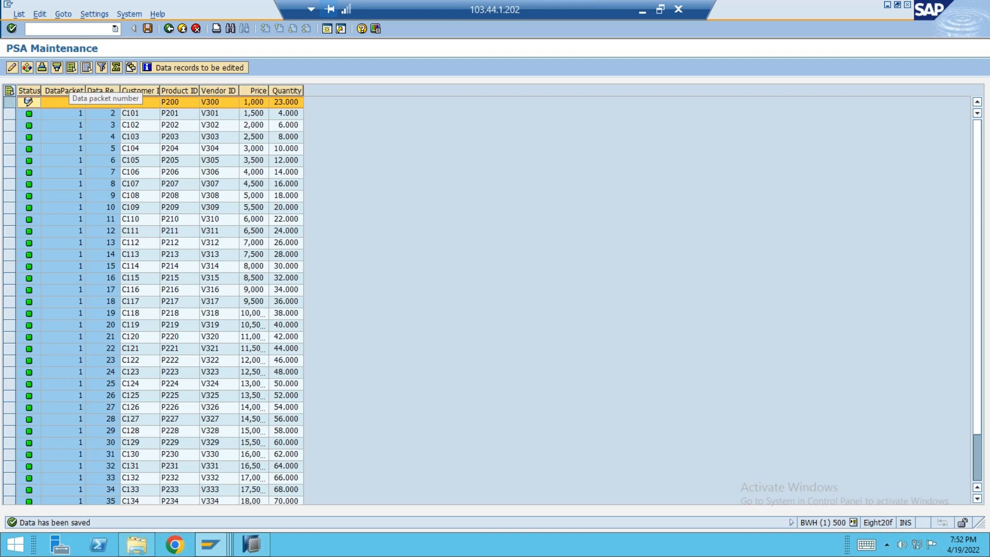
Examine the data packet, data record and Customer ID columns of the PSA table
left_click(63, 91)
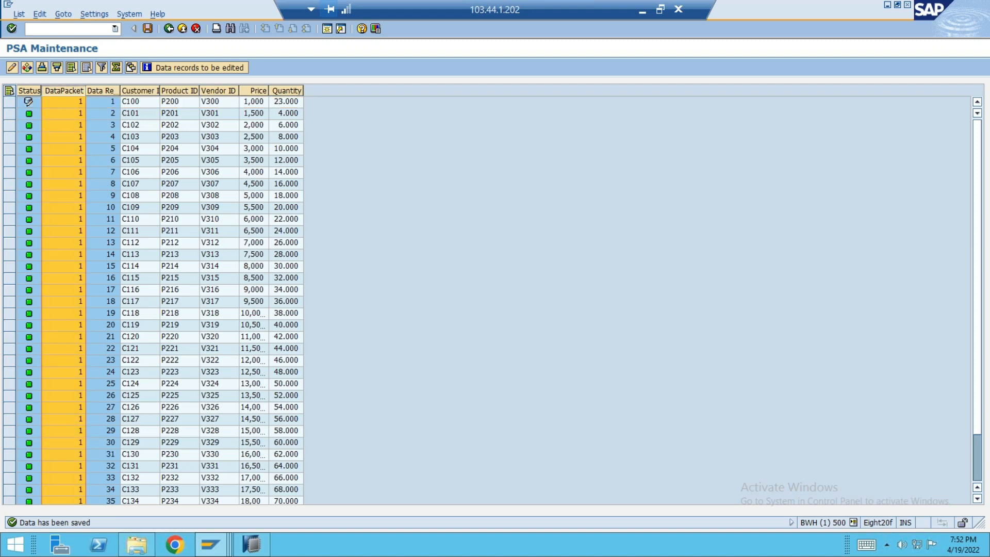
left_click(101, 91)
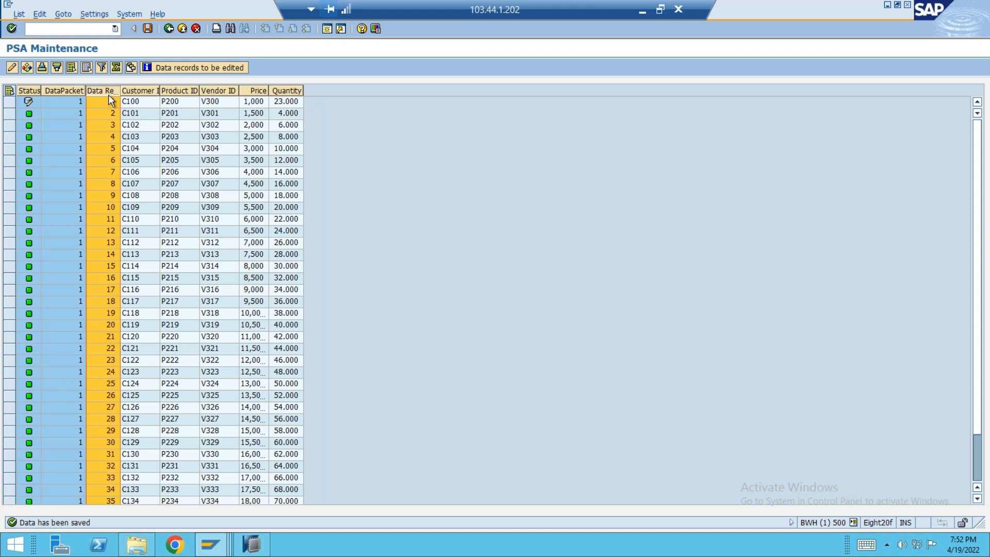
left_click(142, 90)
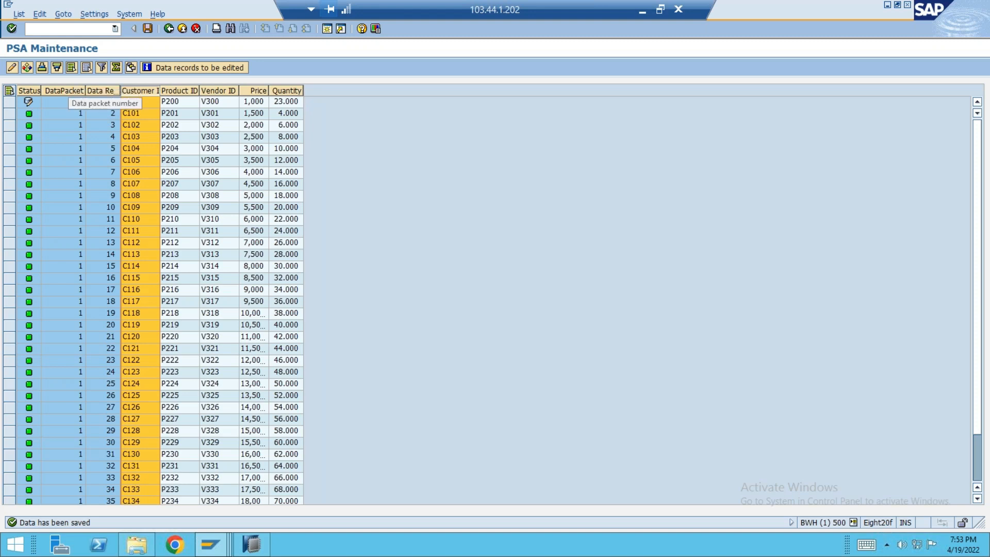
left_click(68, 91)
left_click(101, 91)
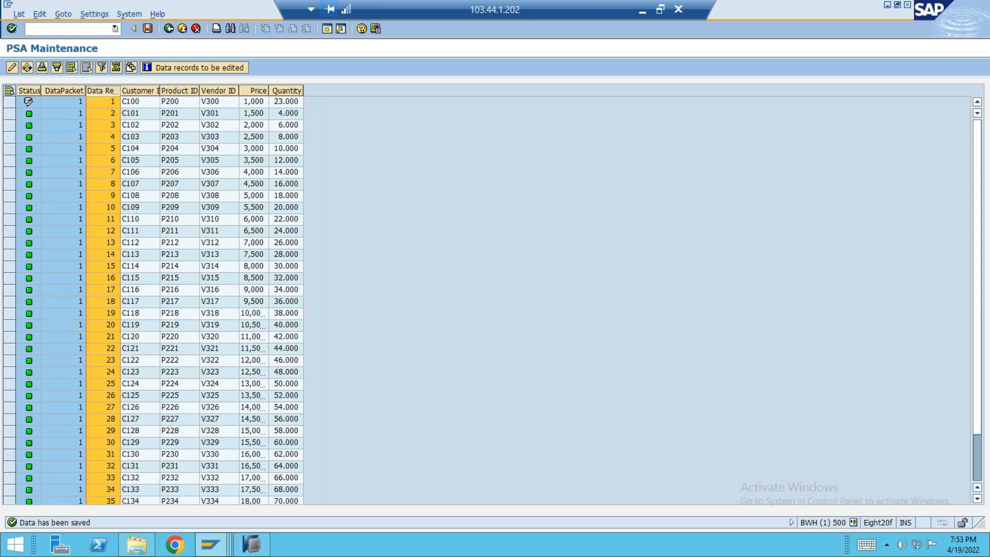
left_click(68, 91)
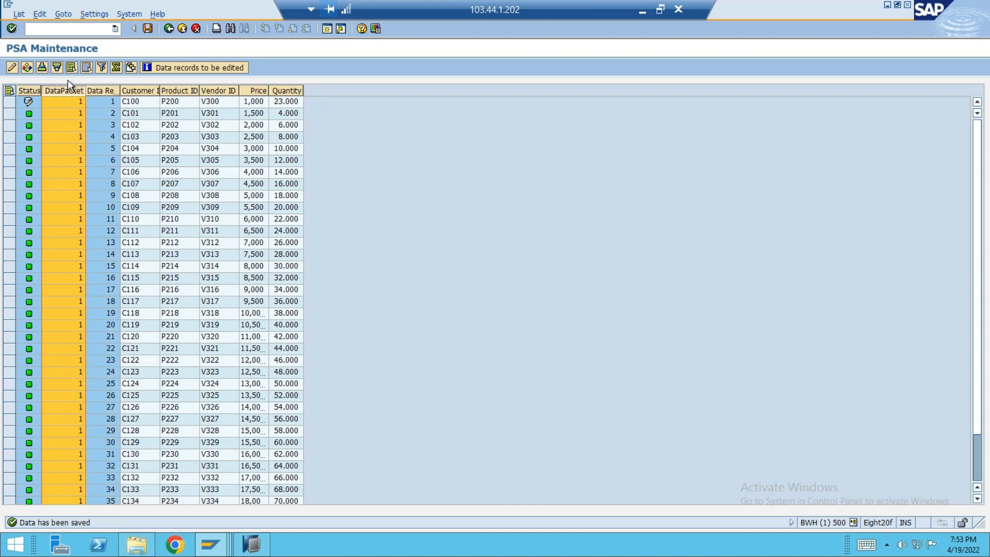
Leave the remote SAP session, open Presentation1.pptx in PowerPoint and dismiss the Office activation wizard
left_click(641, 12)
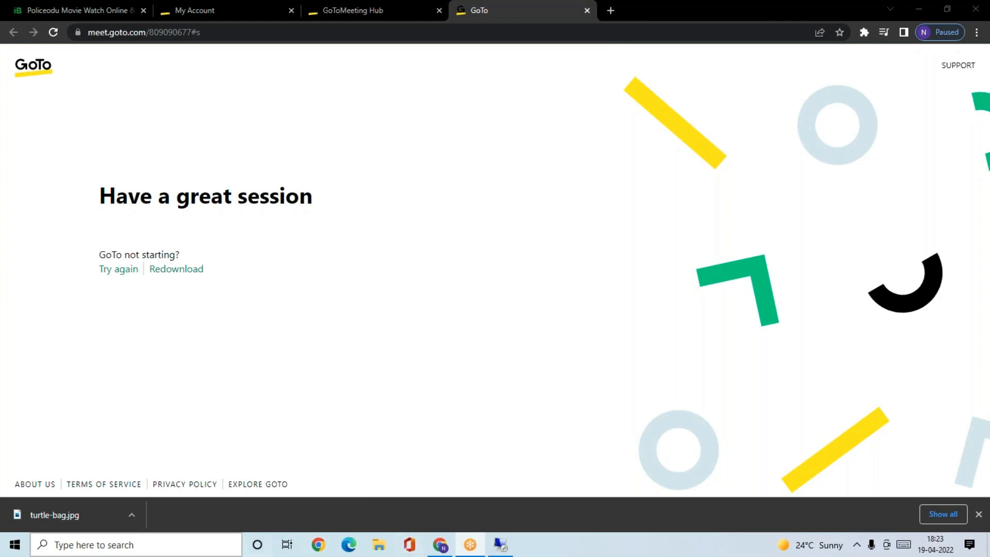
left_click(67, 543)
type("ppt")
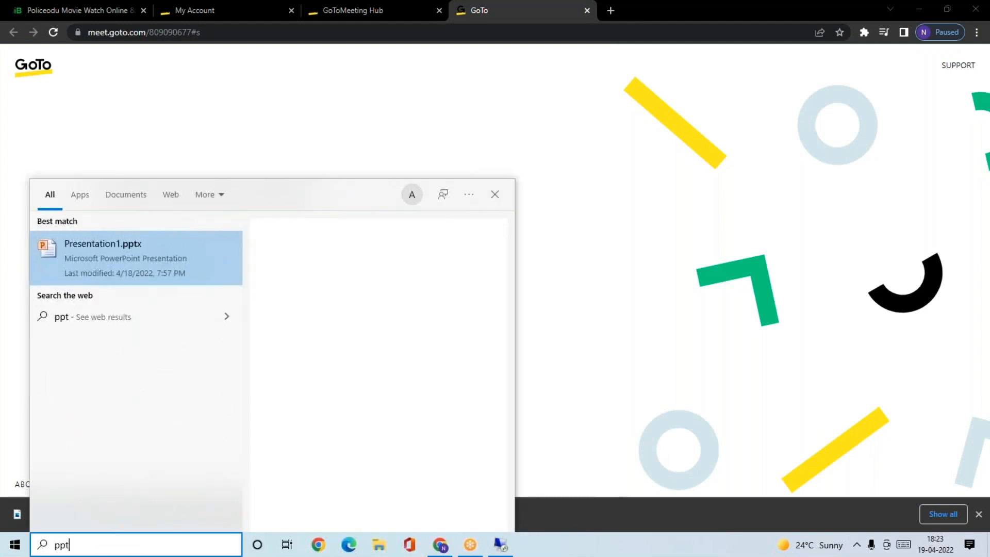
left_click(105, 261)
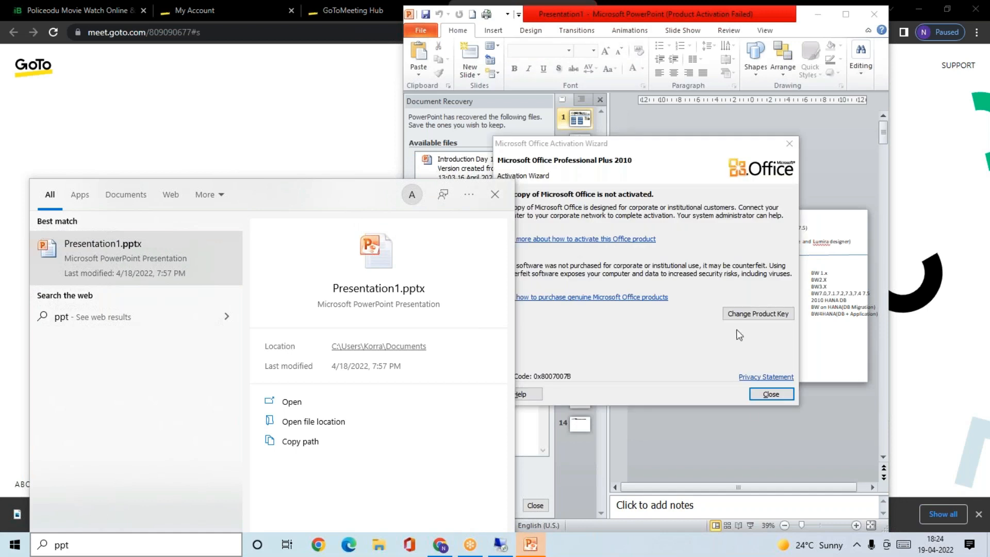
left_click(760, 394)
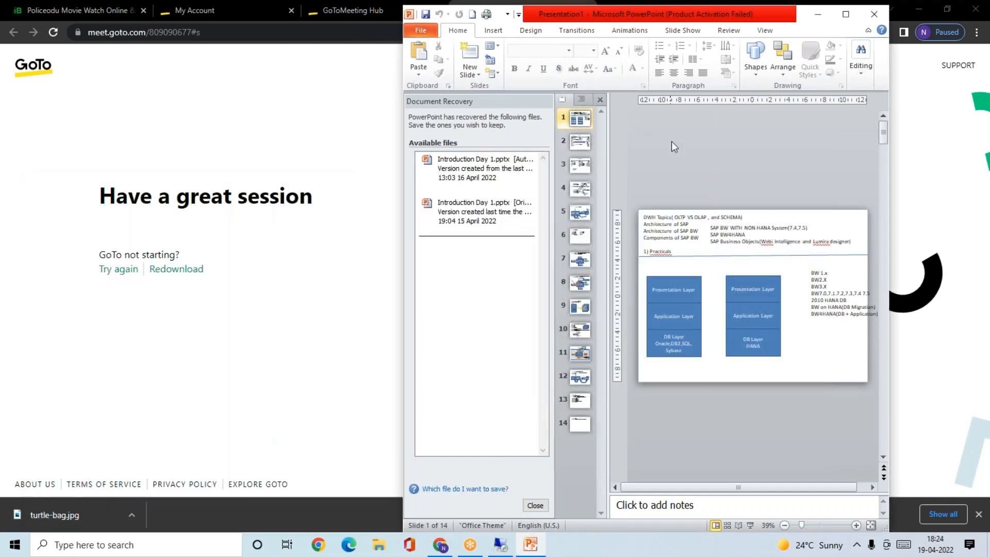